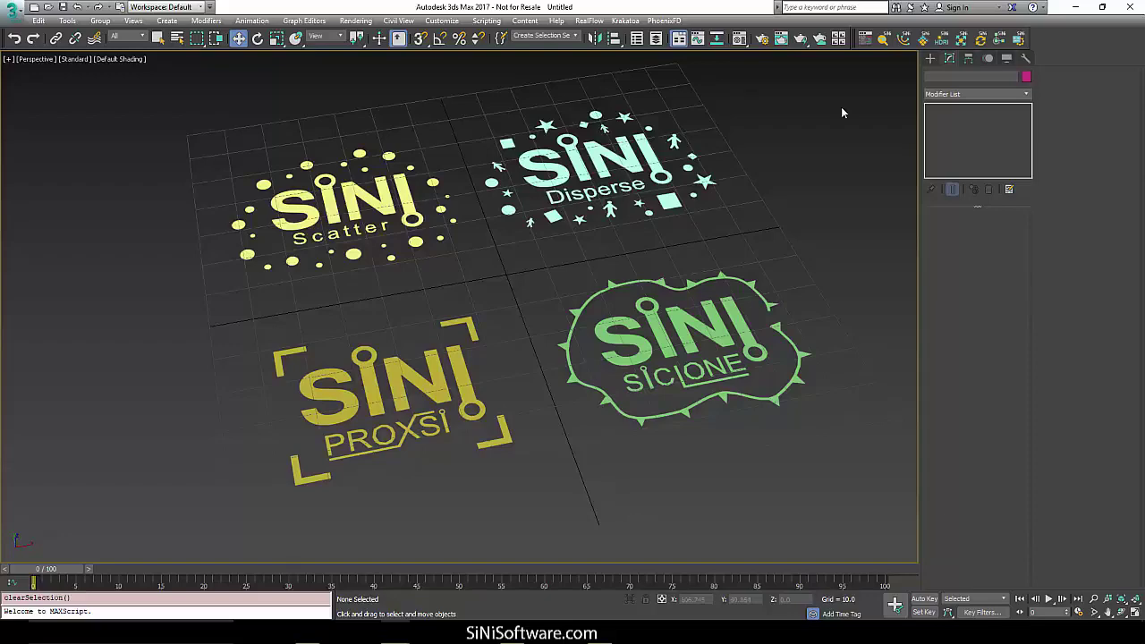
Open the SiNi IgNite floating toolkit panel from its main toolbar icon.
left_click(860, 40)
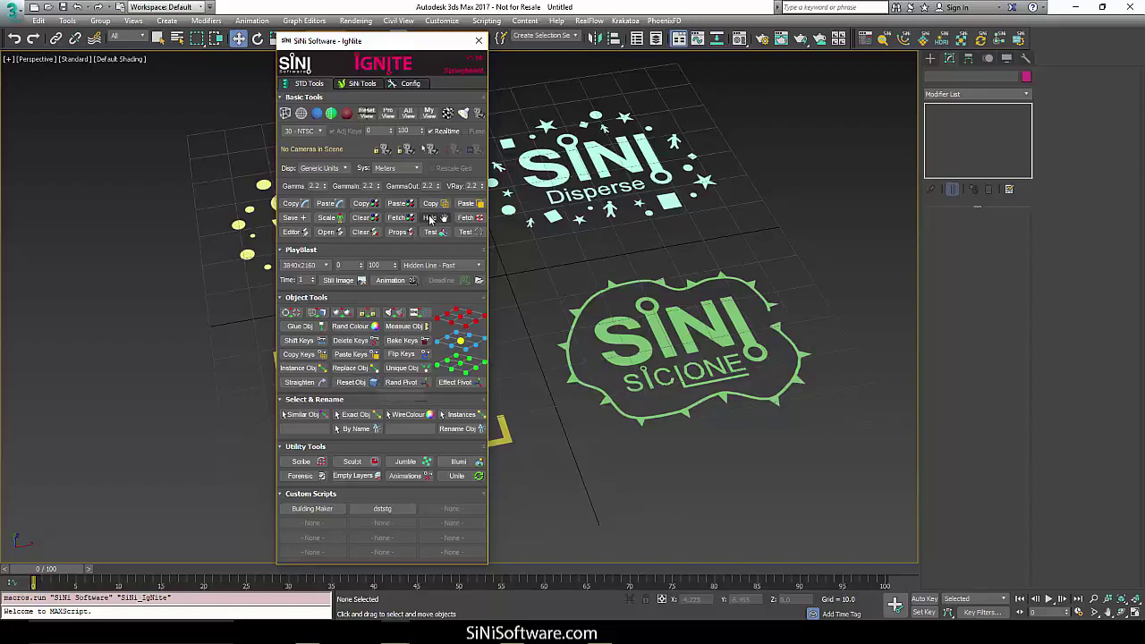
Open the Forensic, Sculpt, Scribe and Illumi windows, arranging them beside the IgNite panel.
left_click_drag(397, 49, 342, 44)
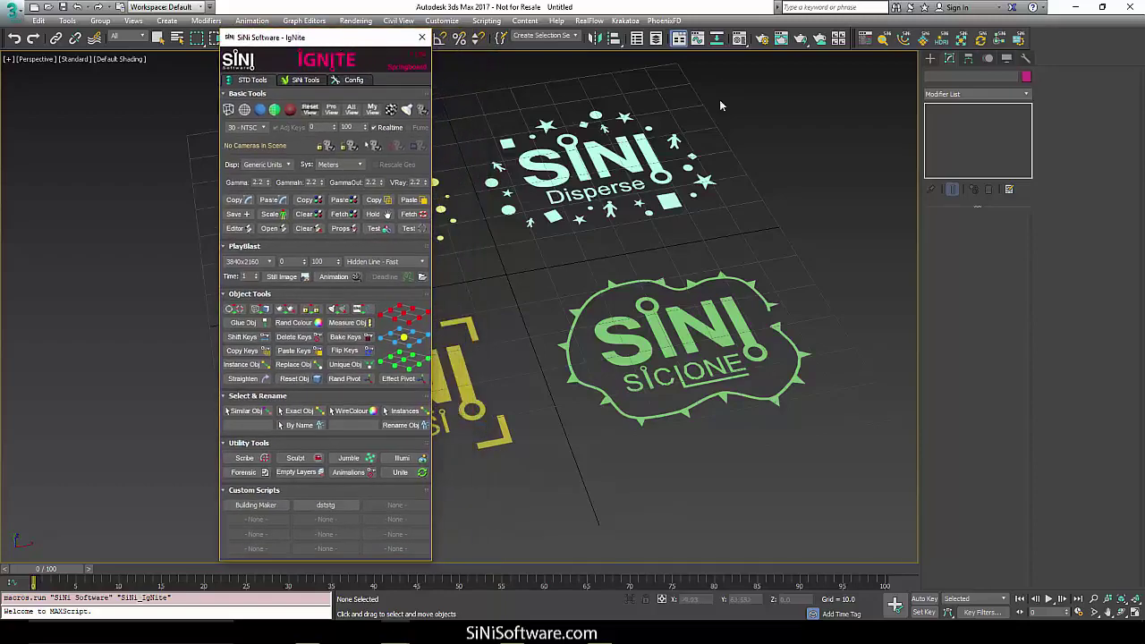
left_click(882, 40)
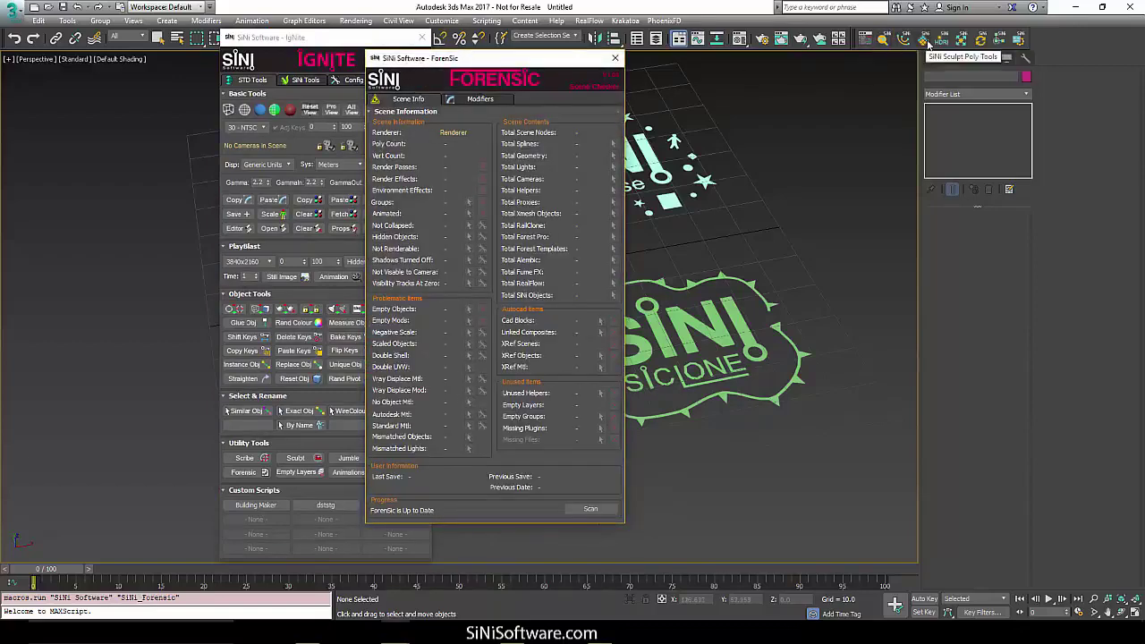
left_click(926, 40)
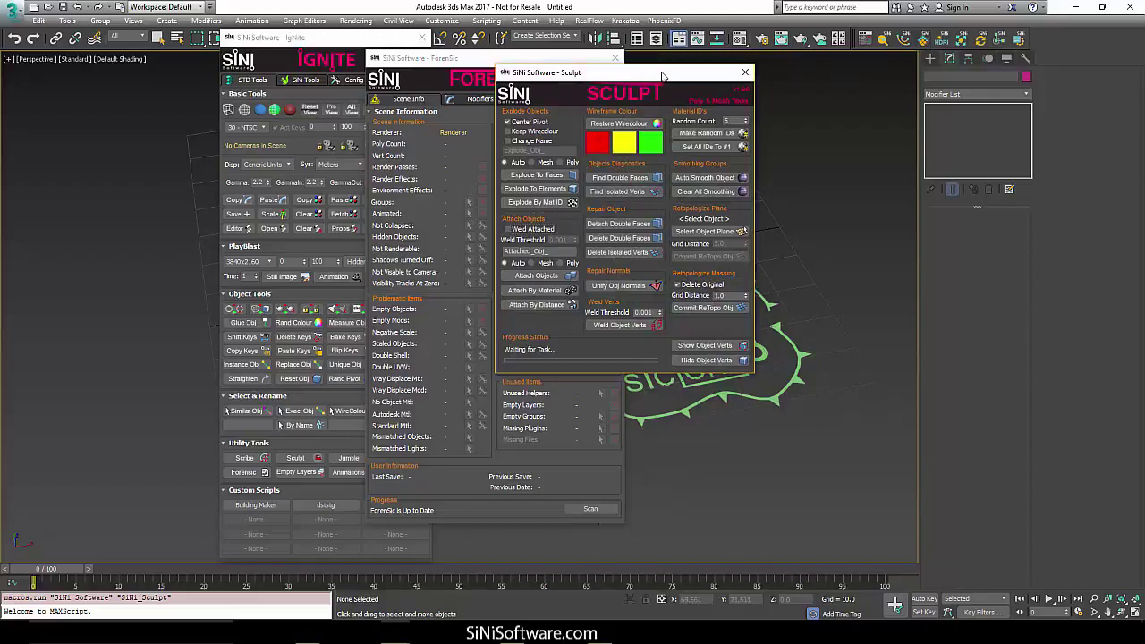
mouse_move(660, 80)
left_mouse_down()
mouse_move(684, 106)
mouse_move(526, 105)
mouse_move(592, 104)
left_mouse_up()
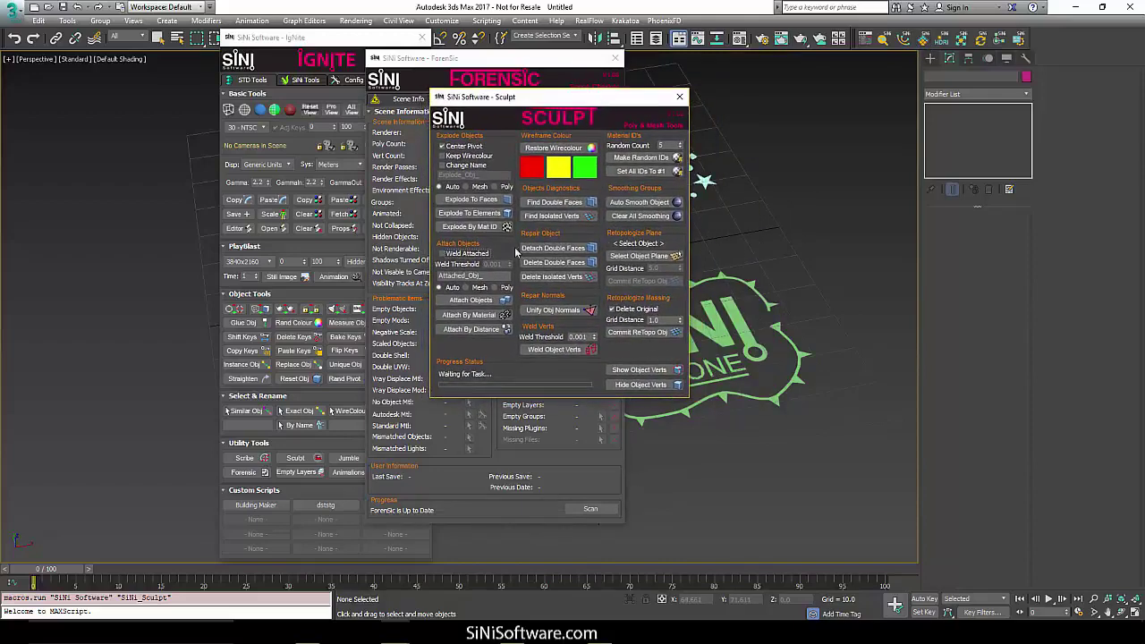
left_click(905, 40)
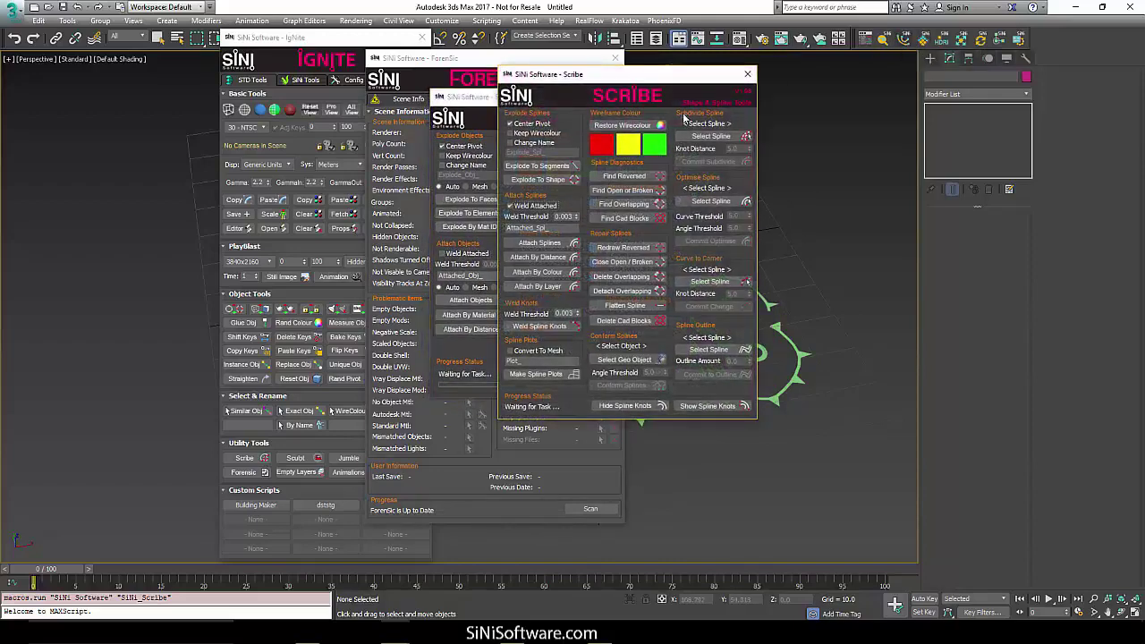
left_click_drag(648, 75, 612, 92)
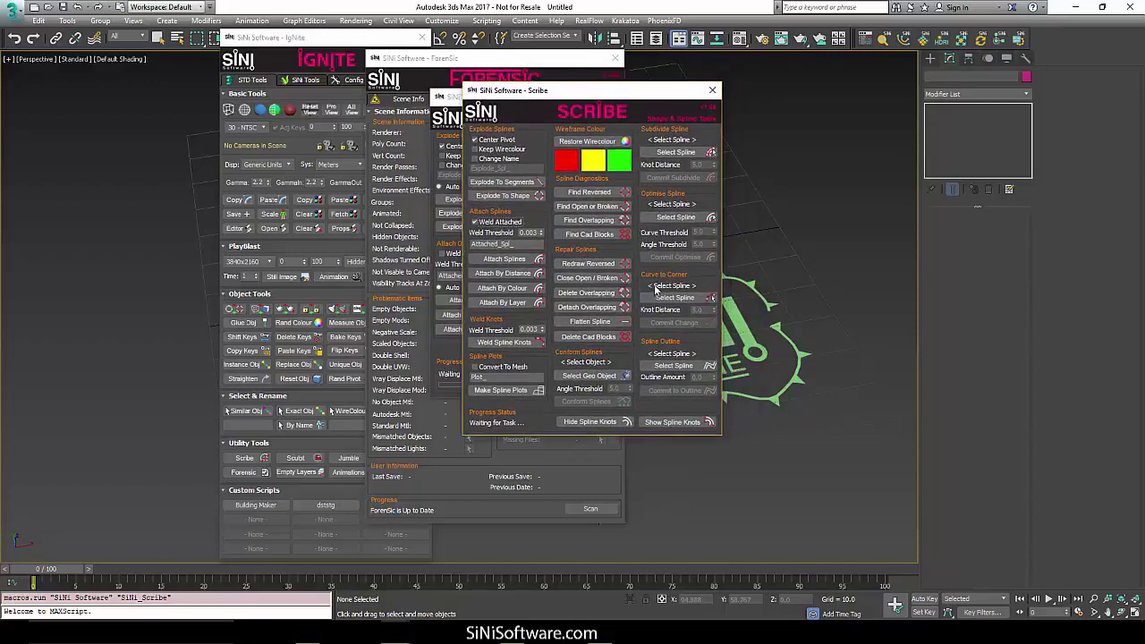
left_click(940, 40)
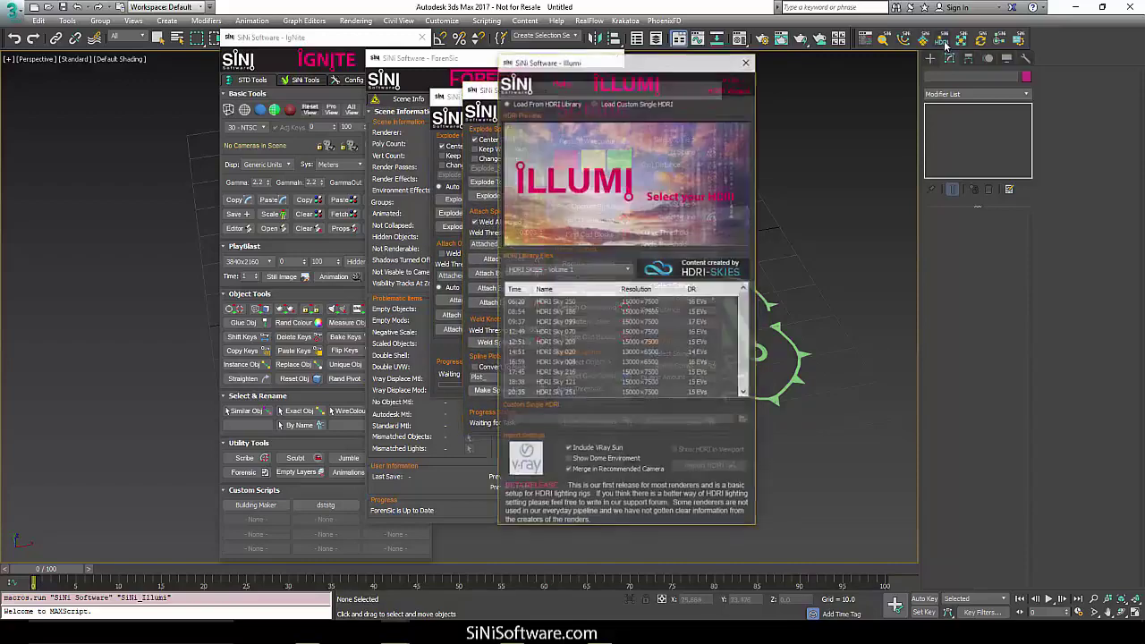
Preview HDRI Sky 209 in the Illumi library list.
left_click_drag(658, 66, 639, 66)
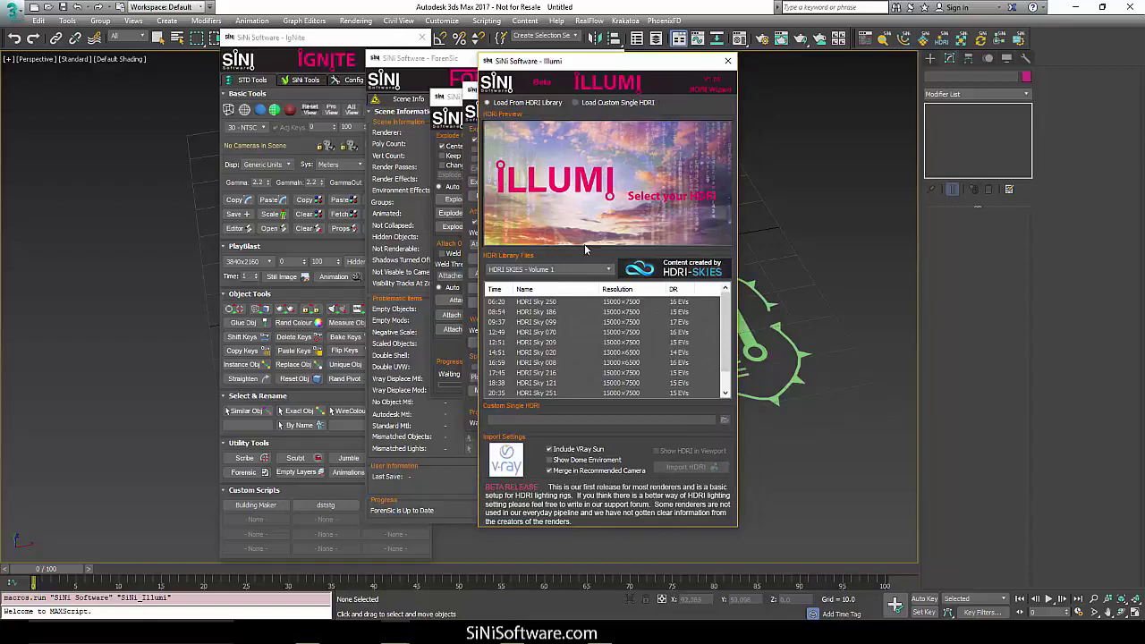
left_click(550, 313)
left_click(548, 342)
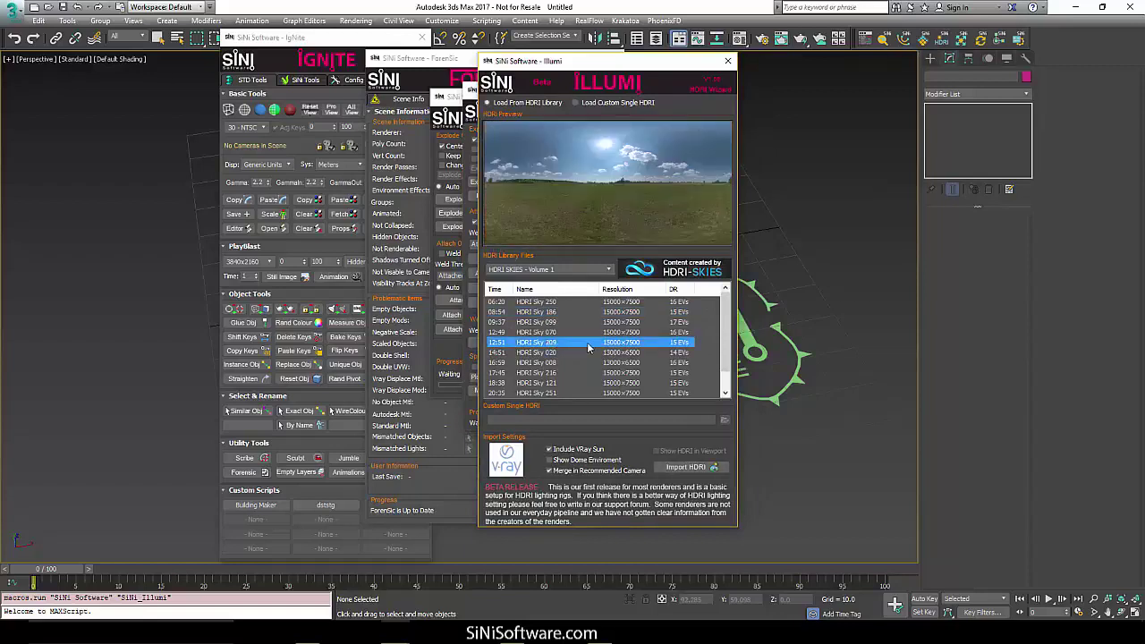
Open the Jumble and UNite tool windows, and briefly open and close the Pivot popup.
left_click(964, 40)
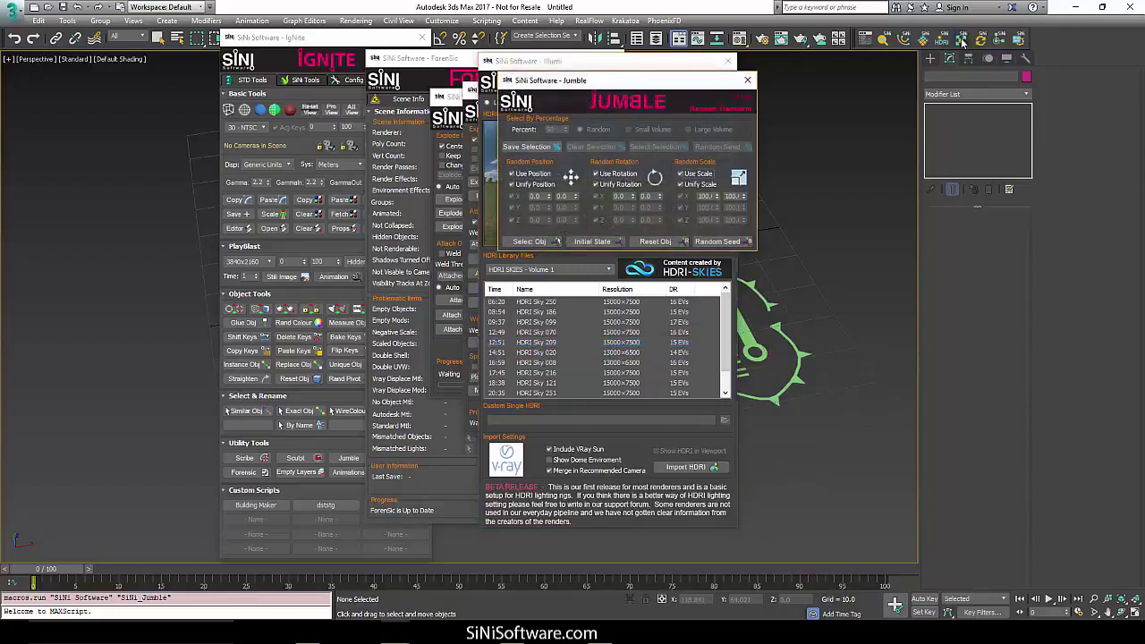
left_click(987, 41)
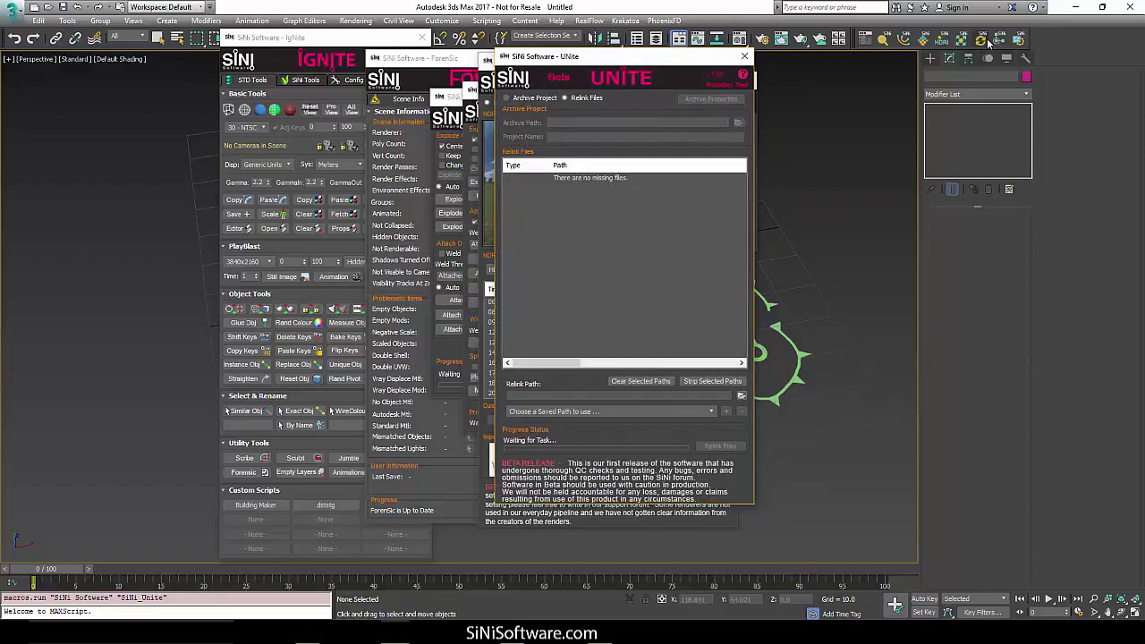
left_click(989, 42)
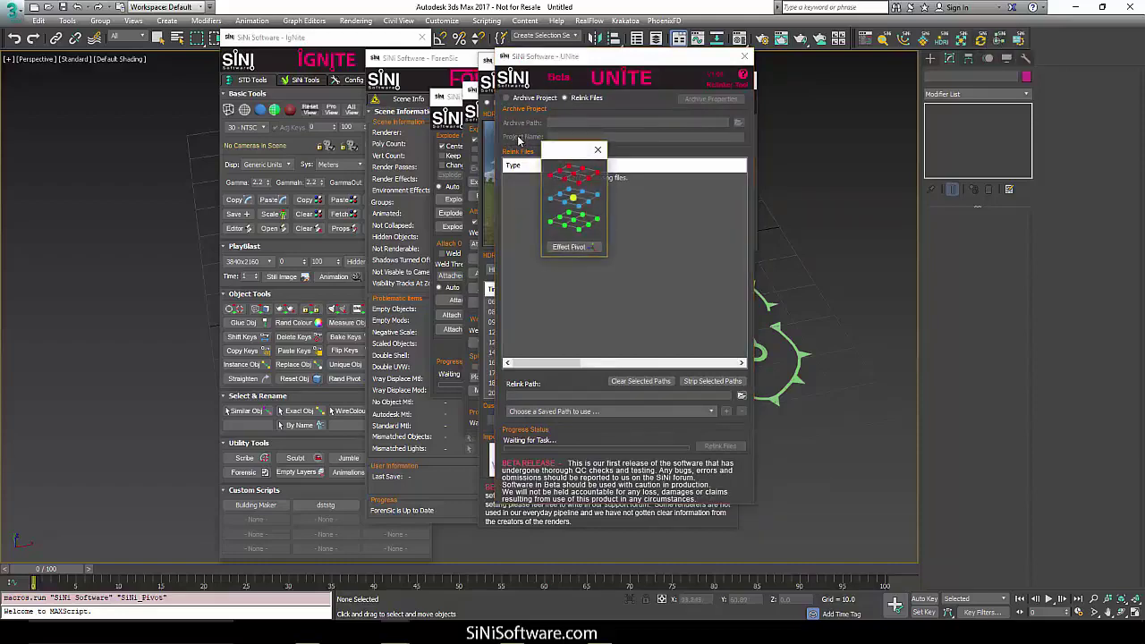
left_click(599, 150)
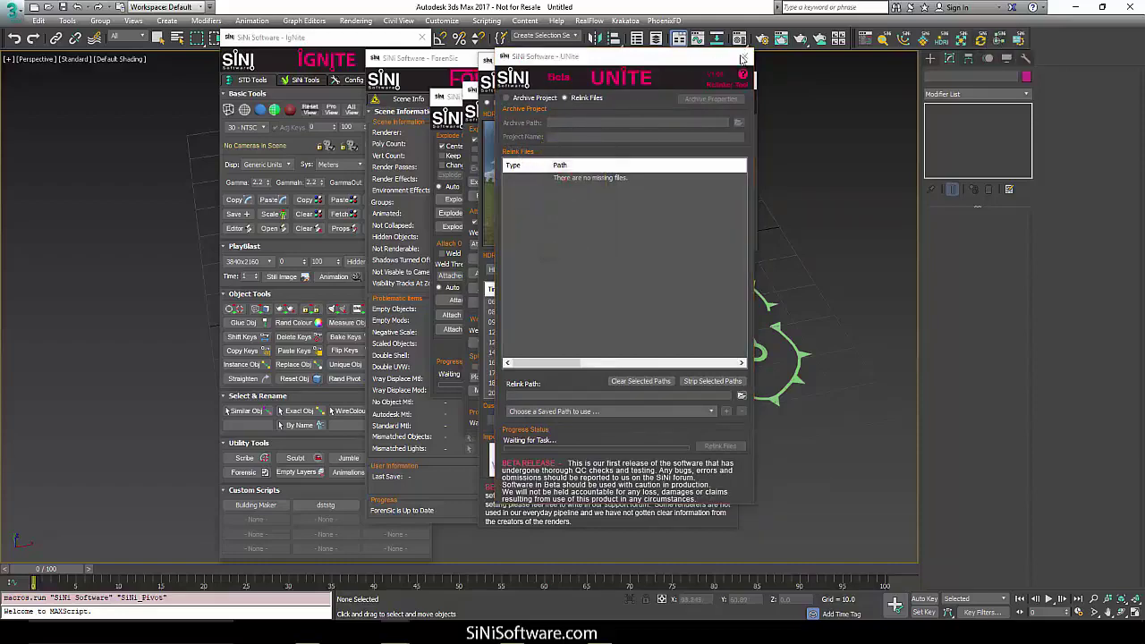
Close UNite, Jumble, Illumi, Scribe, Sculpt, Forensic and IgNite, then select the ProxSi object.
left_click(744, 55)
left_click(747, 79)
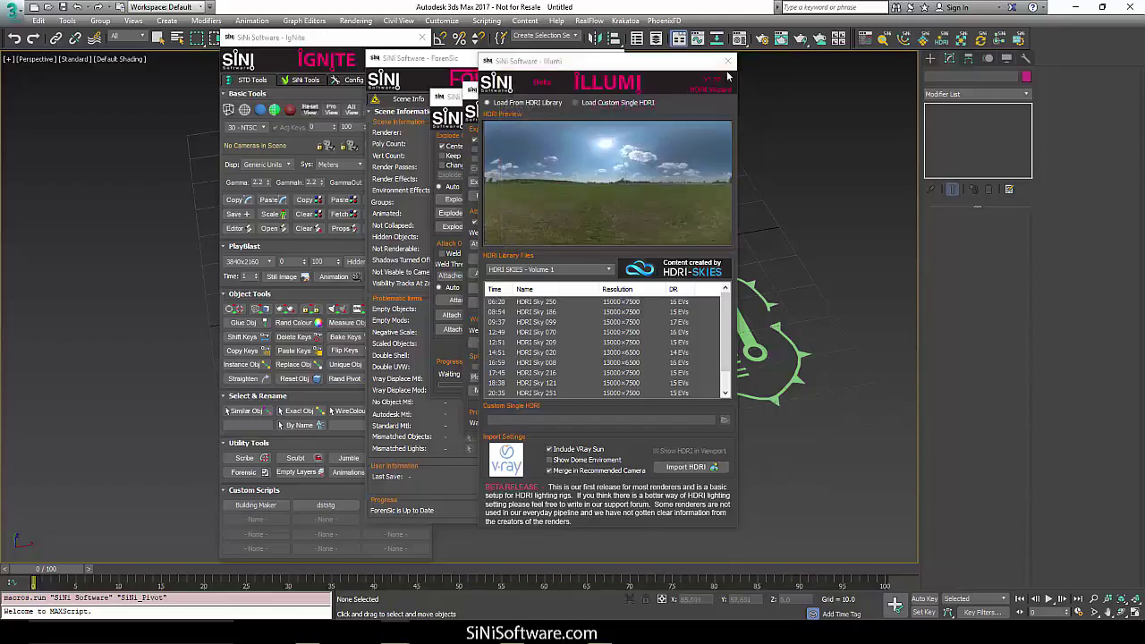
left_click(727, 60)
left_click(712, 91)
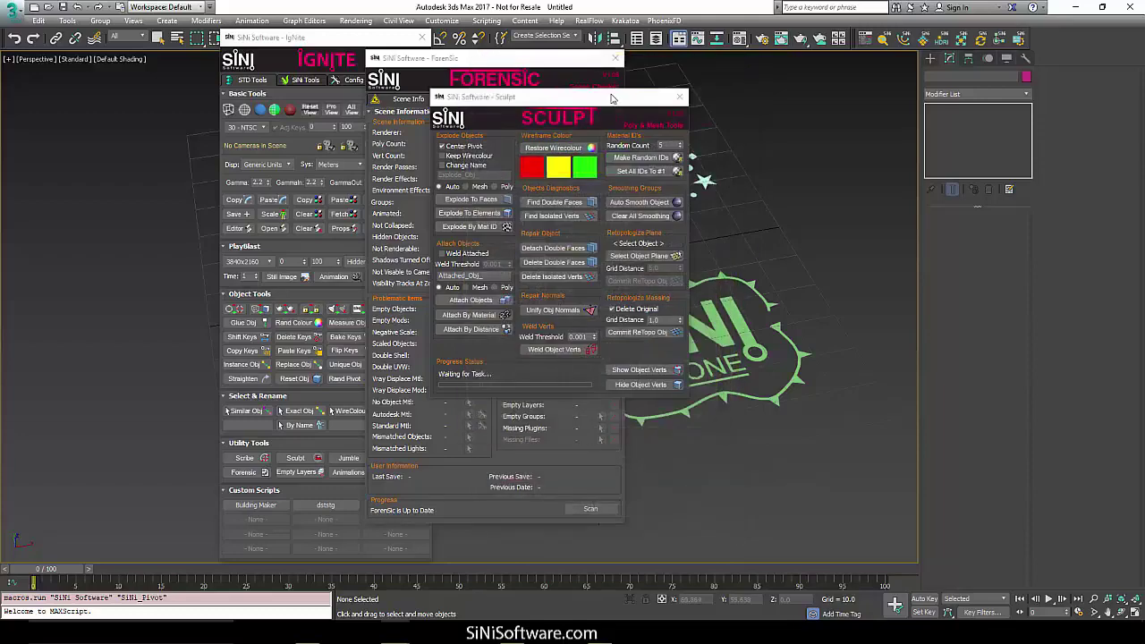
left_click(682, 98)
left_click(615, 57)
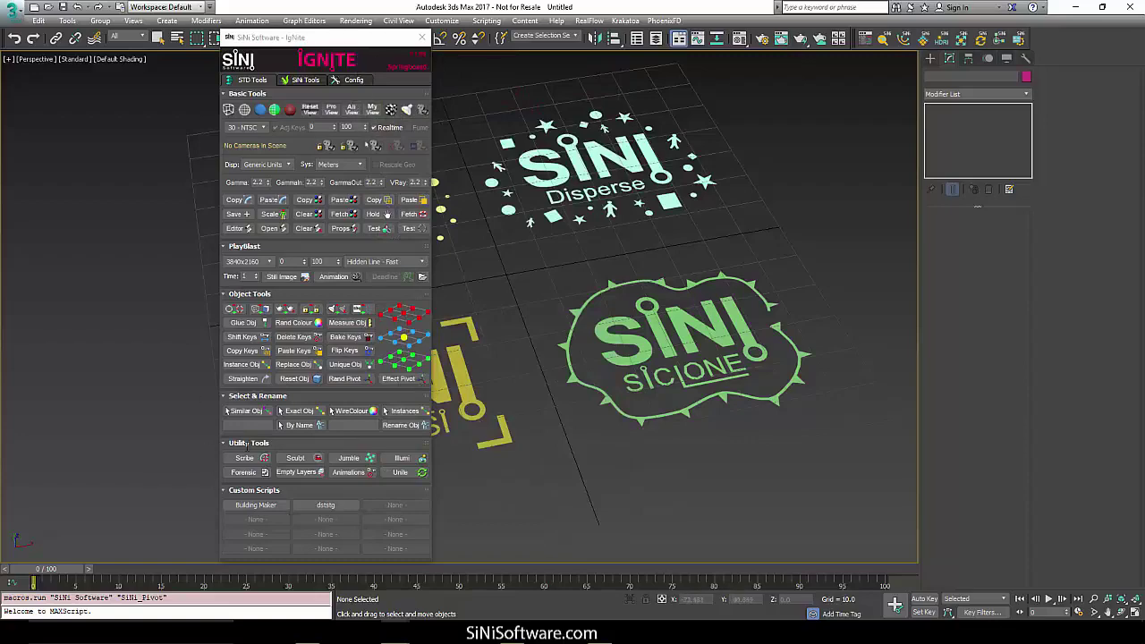
left_click(422, 37)
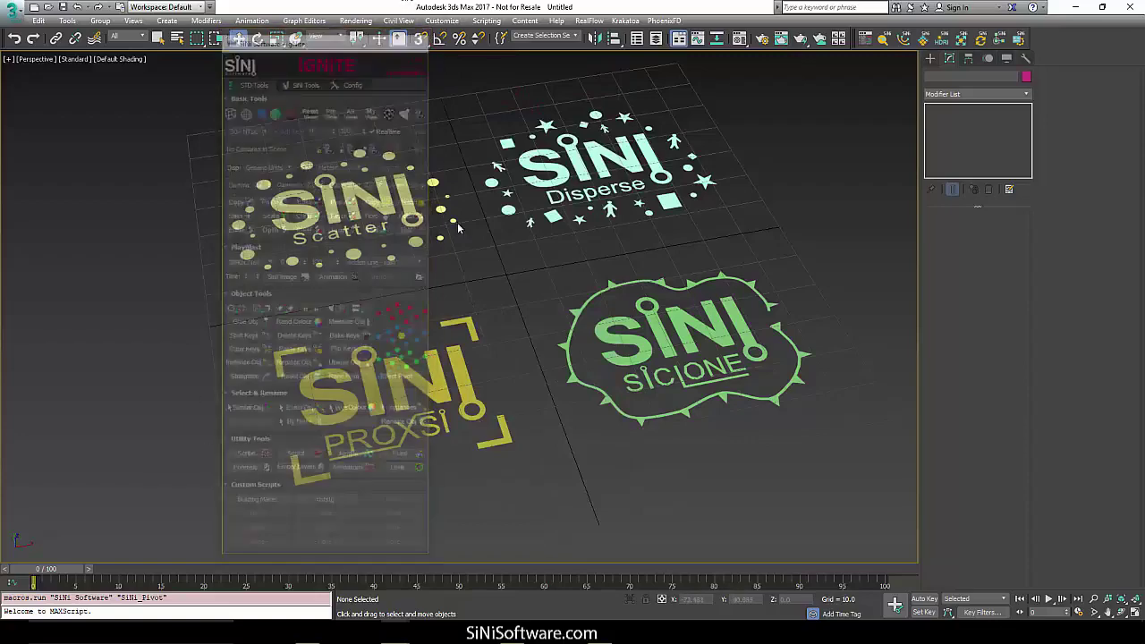
left_click_drag(535, 492, 400, 372)
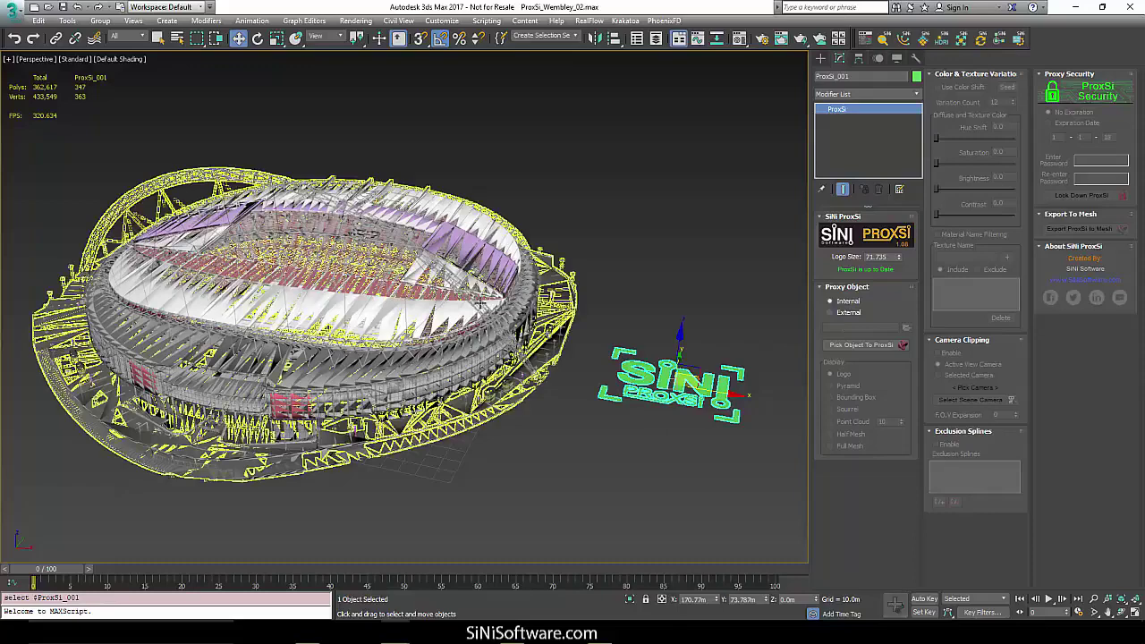
Pick the stadium as the ProxSi source and cycle display modes, ending on Half Mesh.
left_click(246, 318)
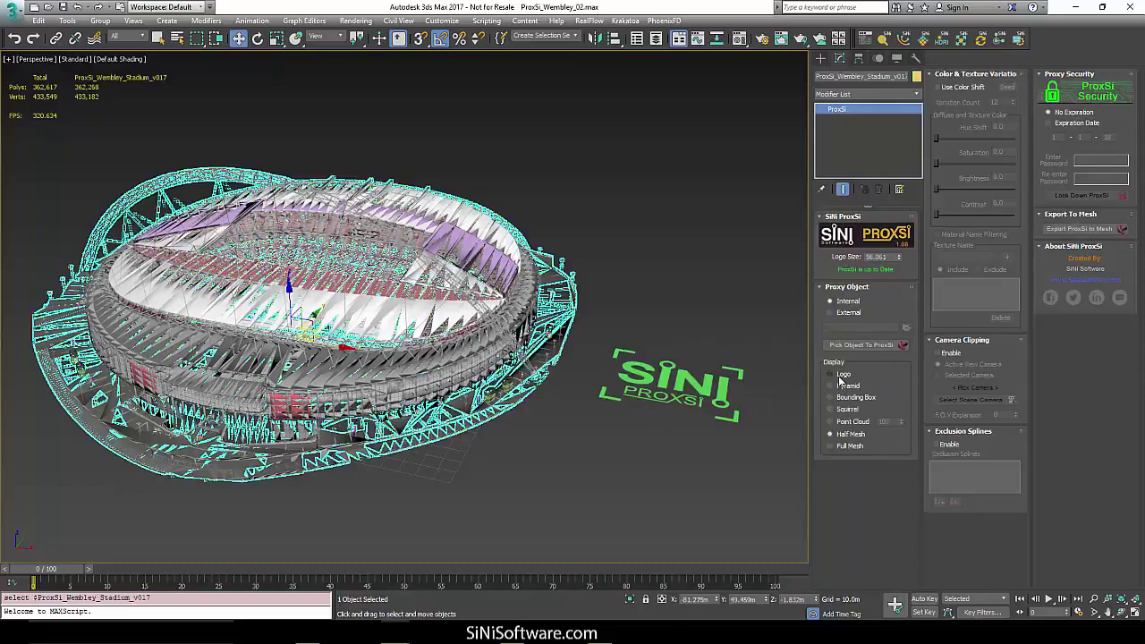
left_click(841, 375)
left_click(839, 387)
left_click(839, 397)
left_click(839, 408)
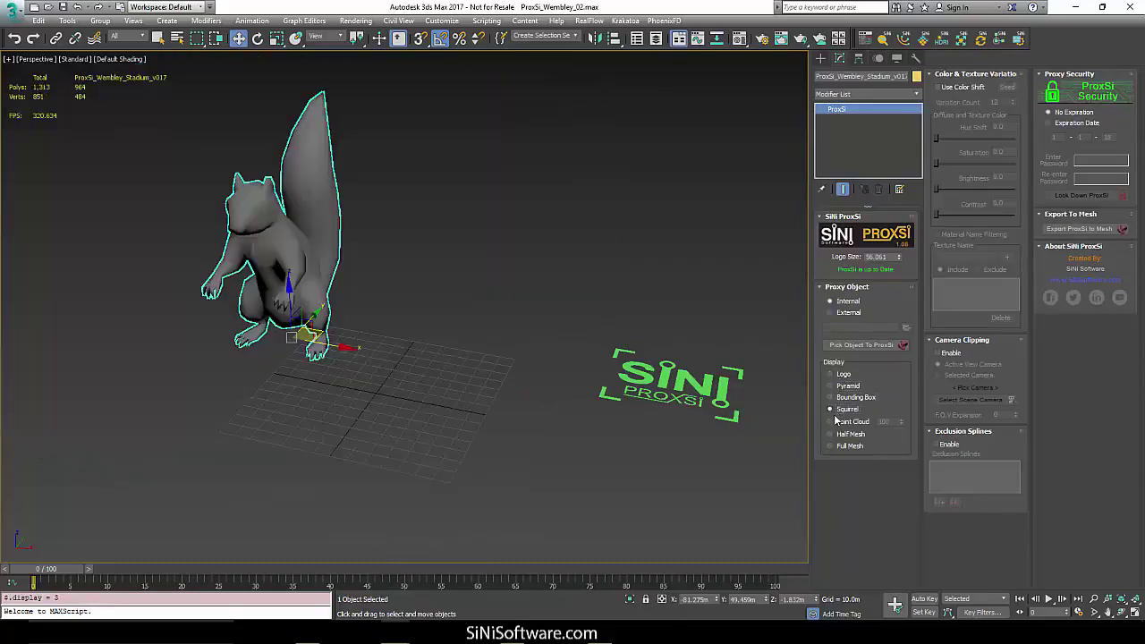
left_click(838, 422)
left_click(832, 434)
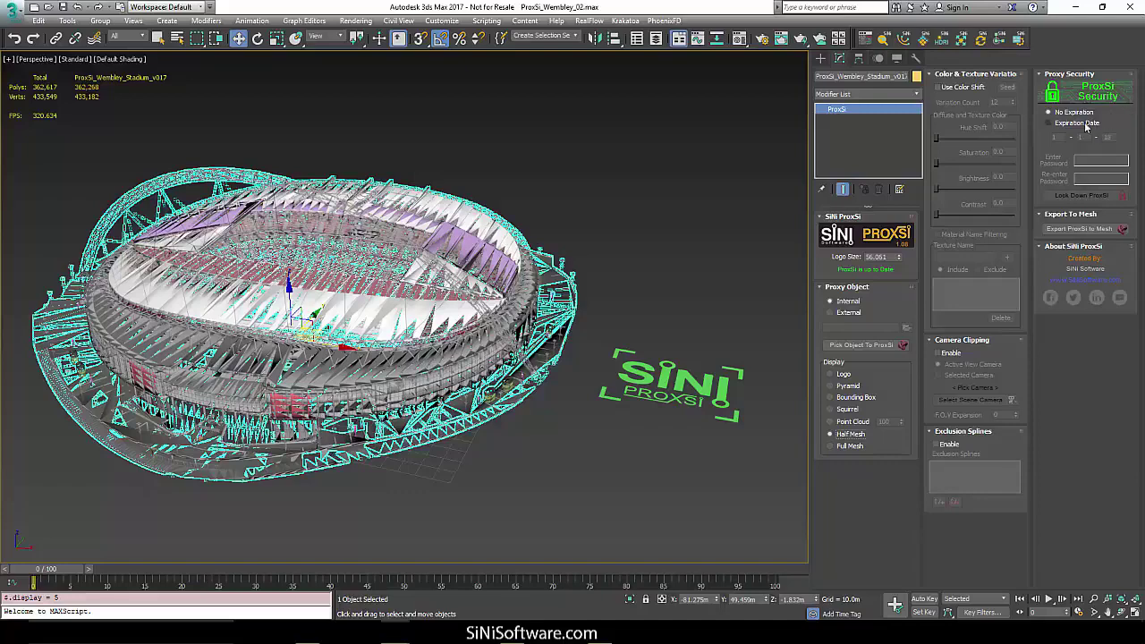
Set the proxy's expiration year to 19, enter a password, and lock down the ProxSi proxy.
left_click(1084, 123)
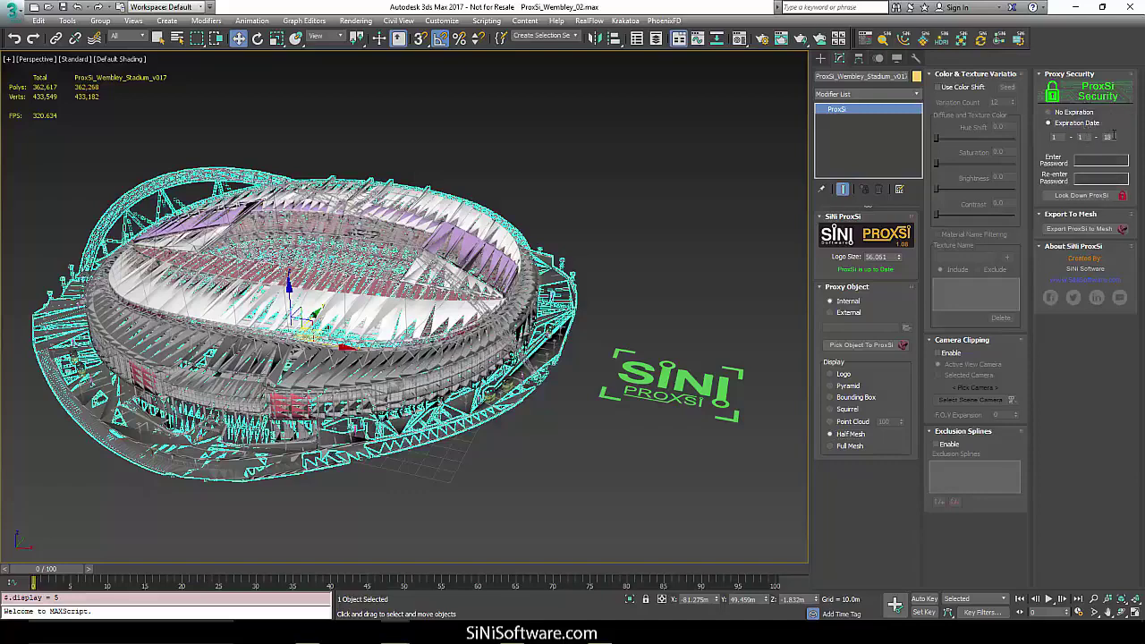
double_click(1109, 137)
type("19")
type("12")
left_click(1092, 192)
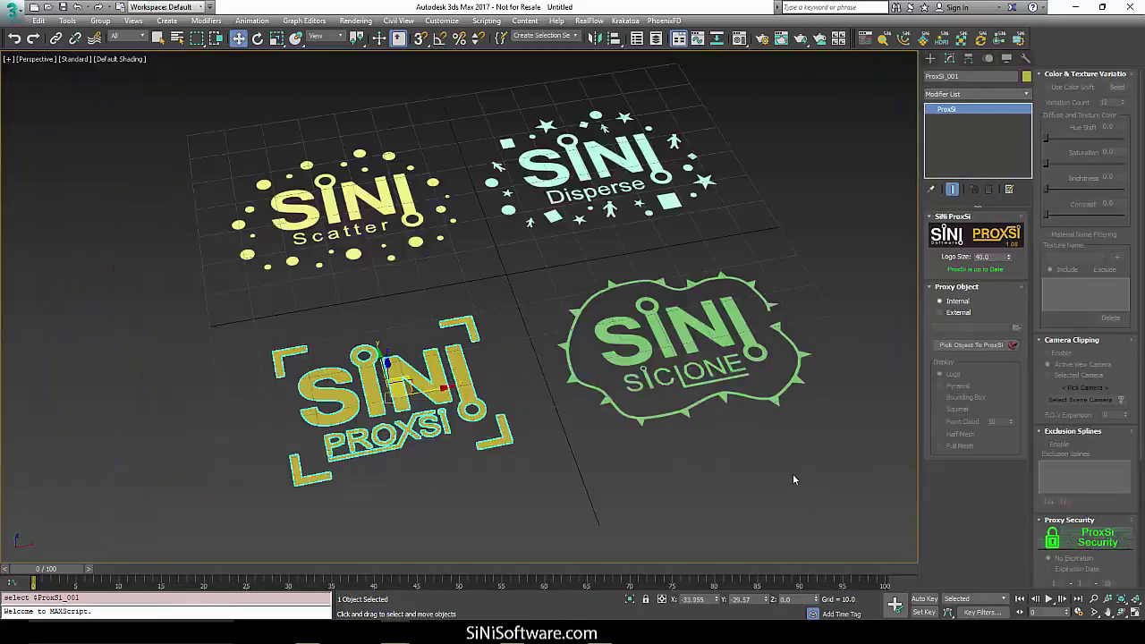
Select the SiClone logo and switch to the 07_SiClone.max rail scene.
left_click_drag(793, 475, 625, 310)
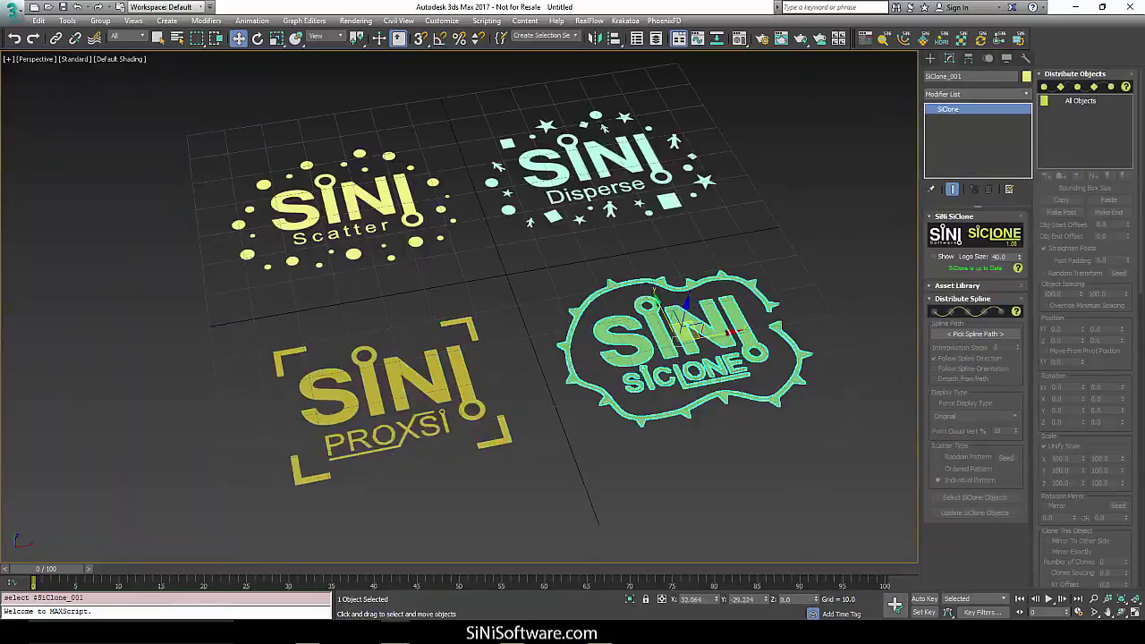
mouse_move(395, 635)
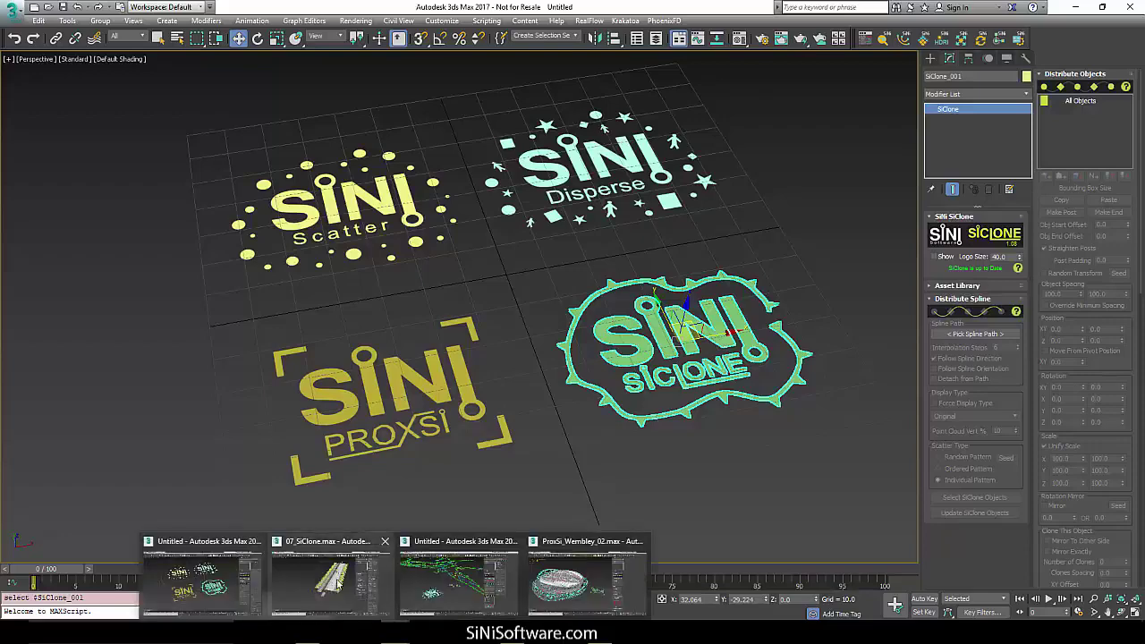
left_click(329, 577)
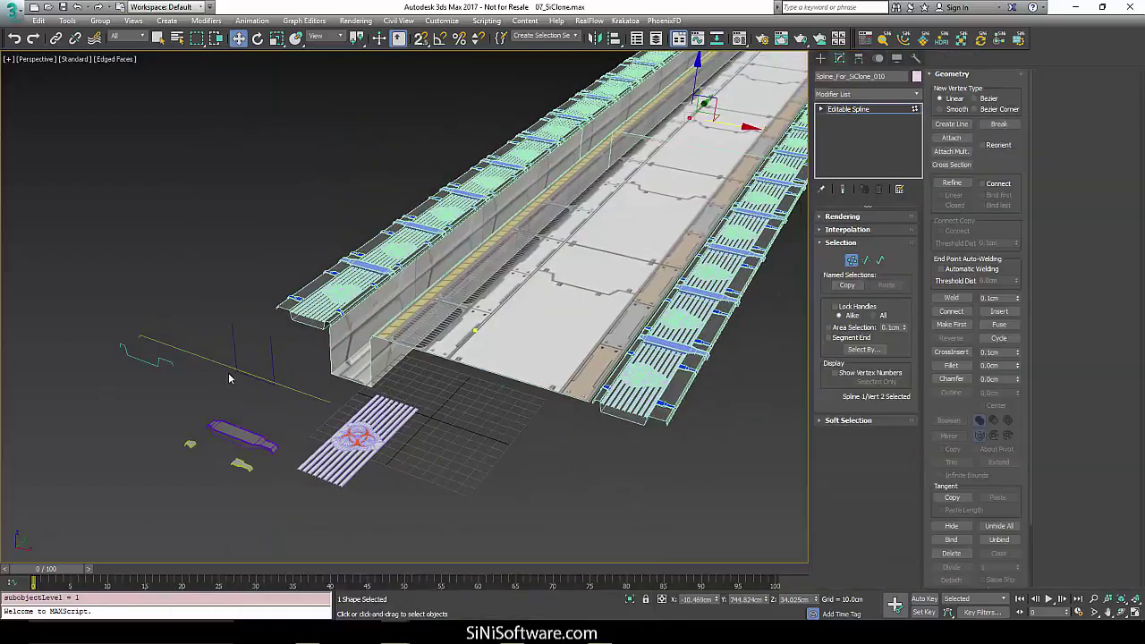
Drag a rail spline vertex sideways and upward to bend the cloned road.
middle_click_drag(272, 364, 185, 373)
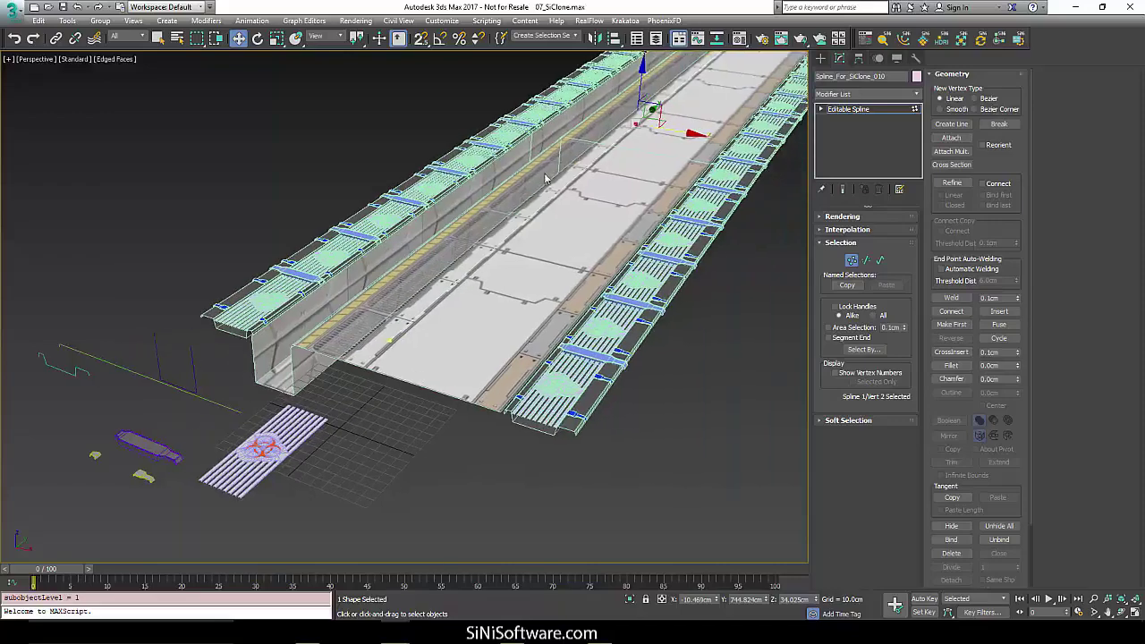
mouse_move(682, 133)
left_mouse_down()
mouse_move(773, 147)
mouse_move(689, 148)
left_mouse_up()
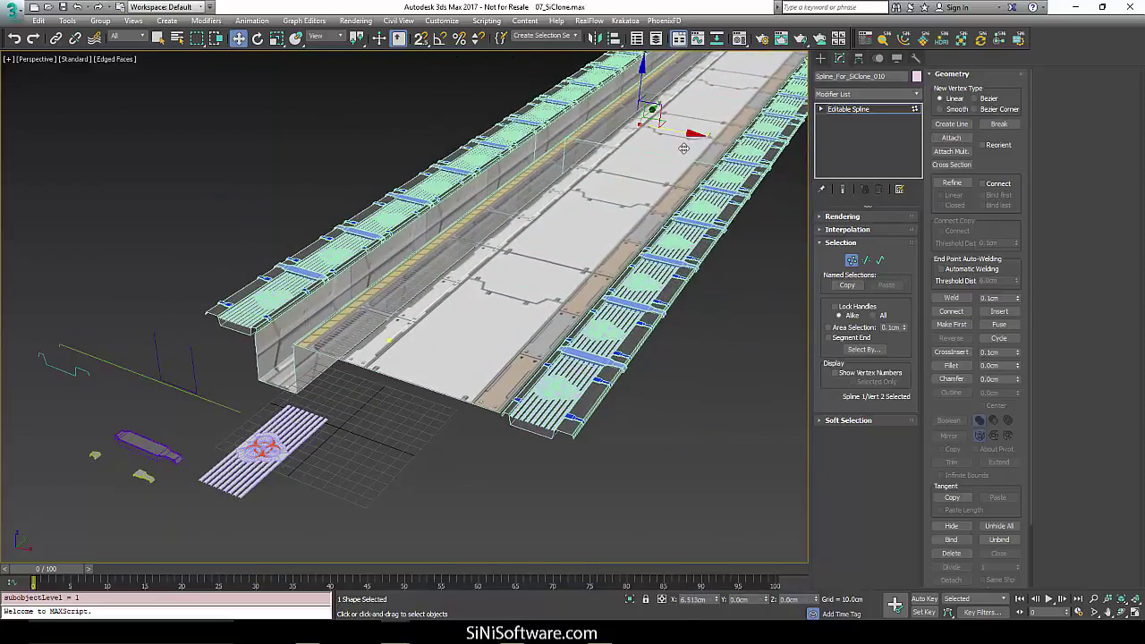
middle_click_drag(434, 331, 463, 340)
mouse_move(670, 83)
left_mouse_down()
mouse_move(669, 9)
mouse_move(673, 81)
left_mouse_up()
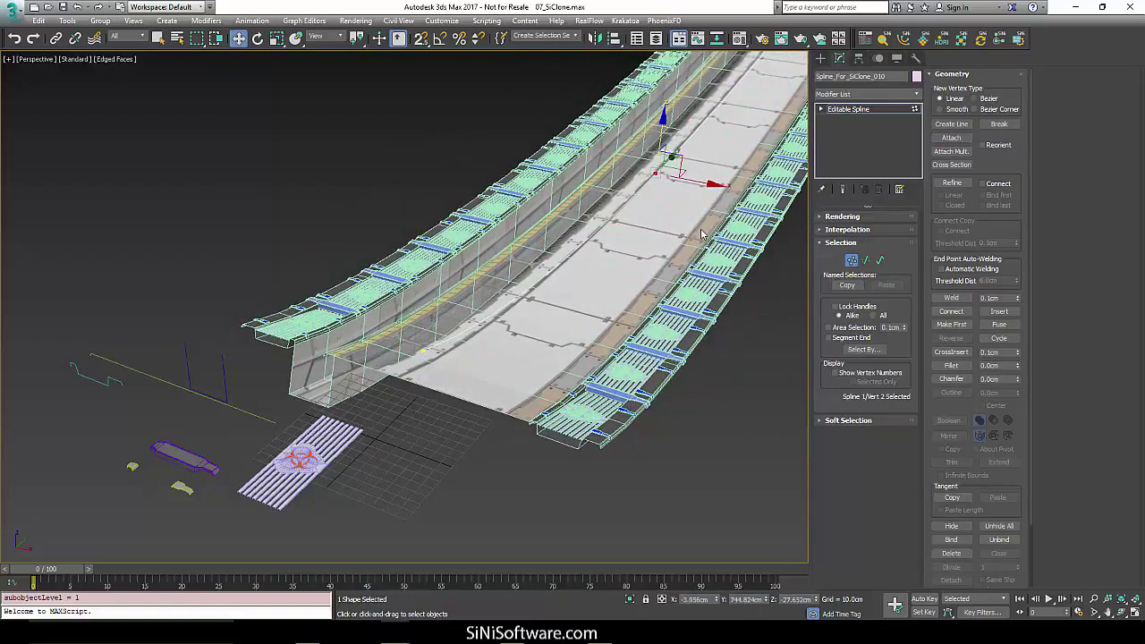
Undo the vertex move, exit Vertex mode, and update SiClone_001 so the rail runs straight.
key("ctrl+z")
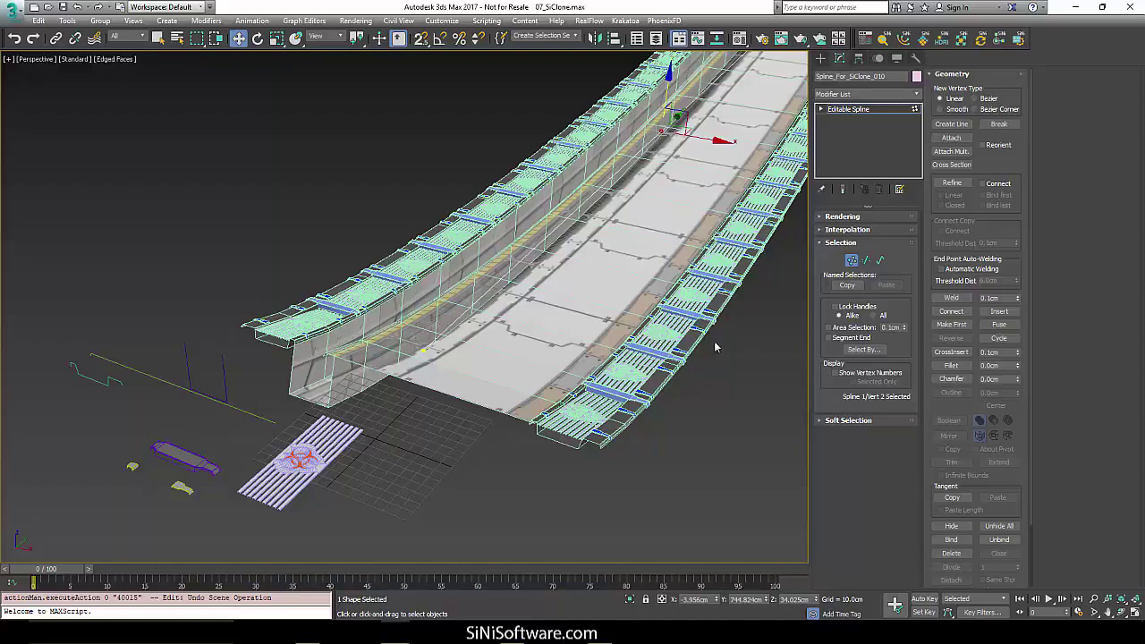
left_click(851, 261)
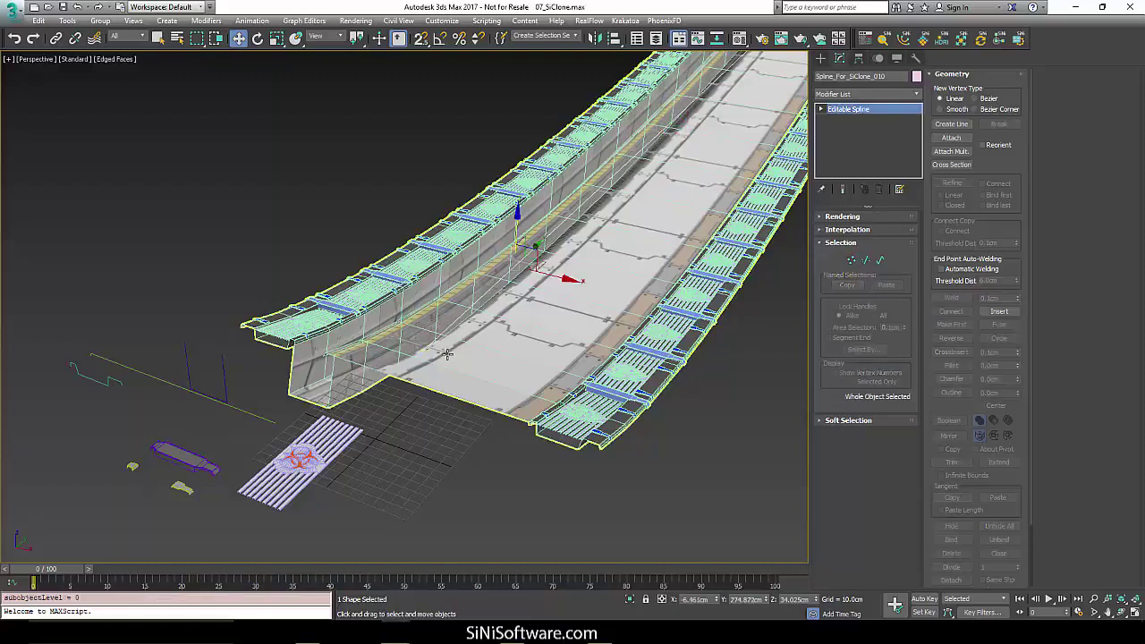
left_click(448, 351)
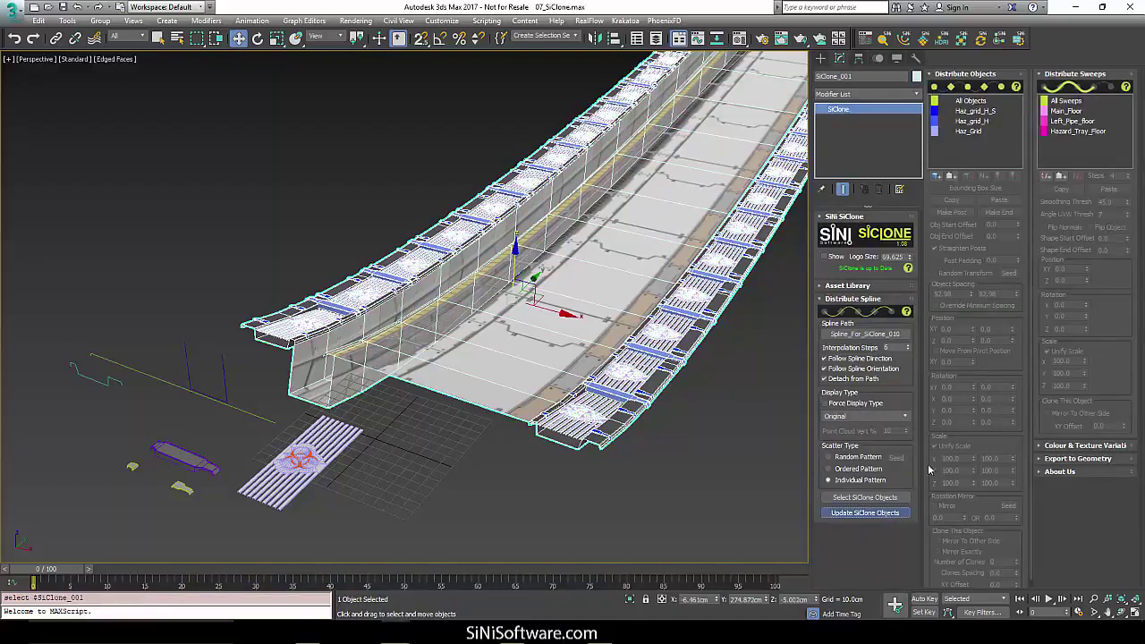
left_click(865, 513)
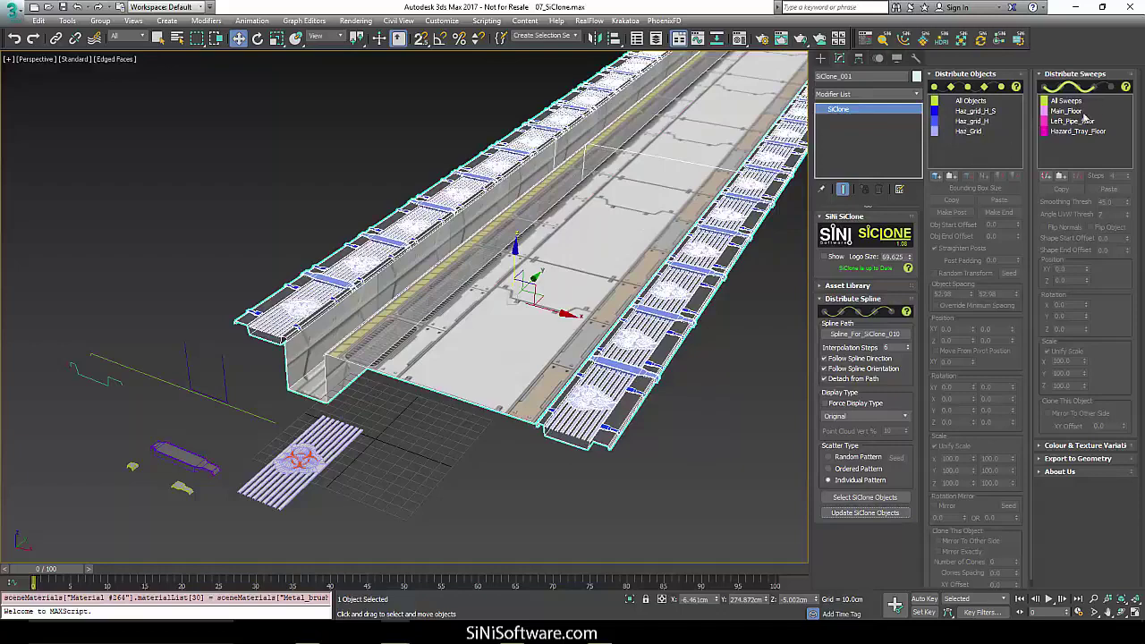
Offset the Main_Floor sweep's Position XY to -3.0.
middle_click_drag(654, 304, 622, 322)
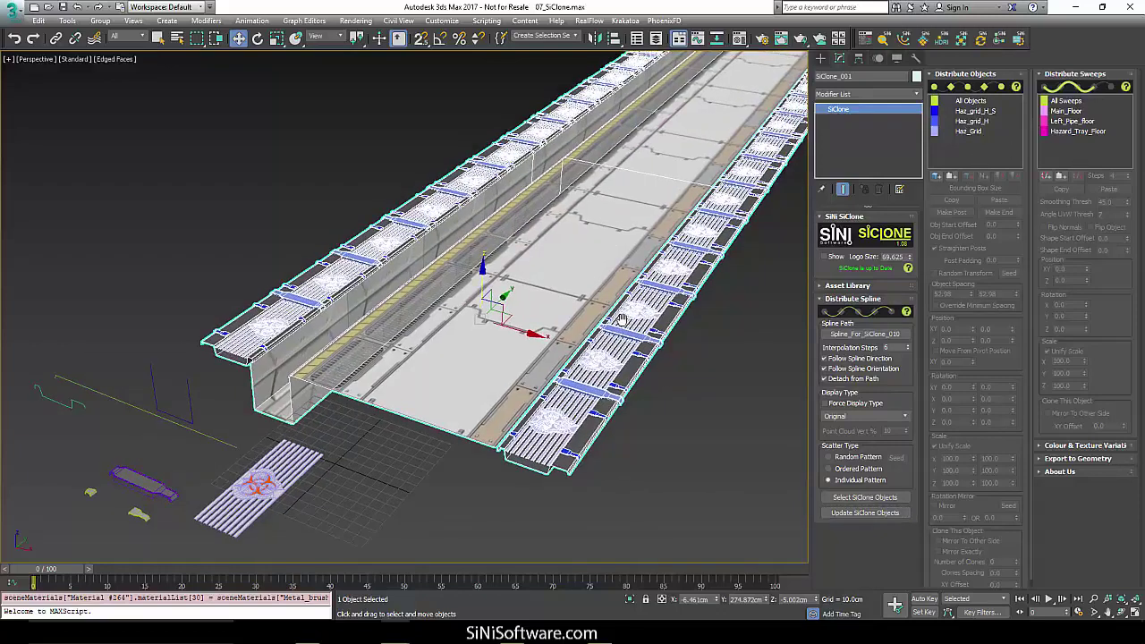
middle_click_drag(496, 397, 575, 378)
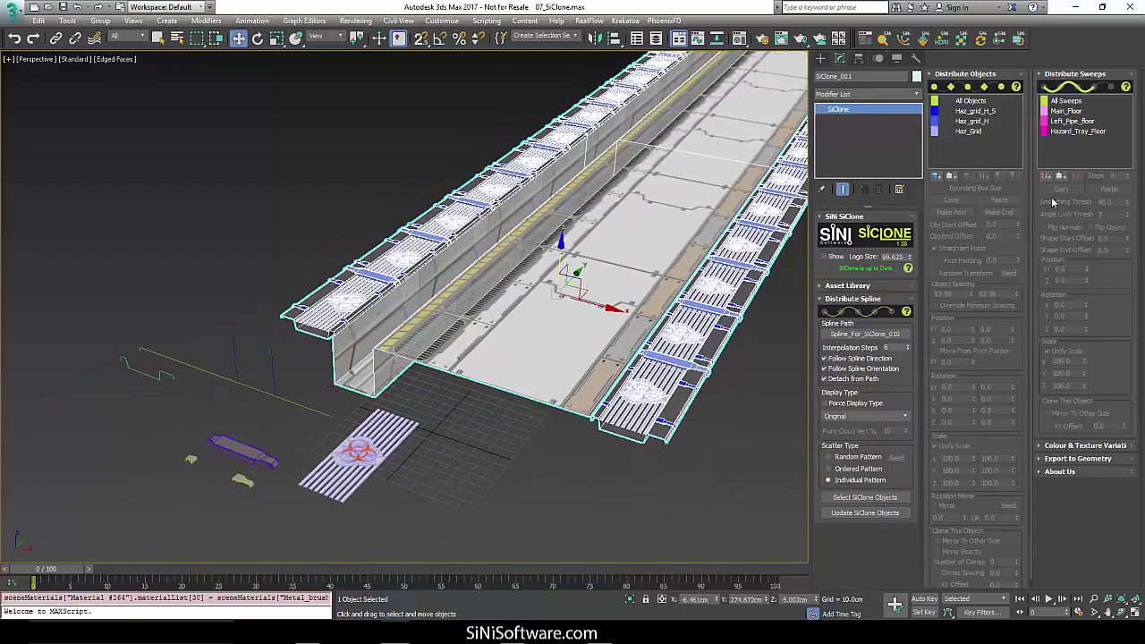
left_click(1063, 113)
mouse_move(1087, 269)
left_mouse_down()
mouse_move(1081, 193)
mouse_move(1099, 365)
mouse_move(1090, 259)
mouse_move(1088, 272)
left_mouse_up()
middle_click_drag(754, 409, 571, 443, "alt")
scroll(570, 443, "up", 3)
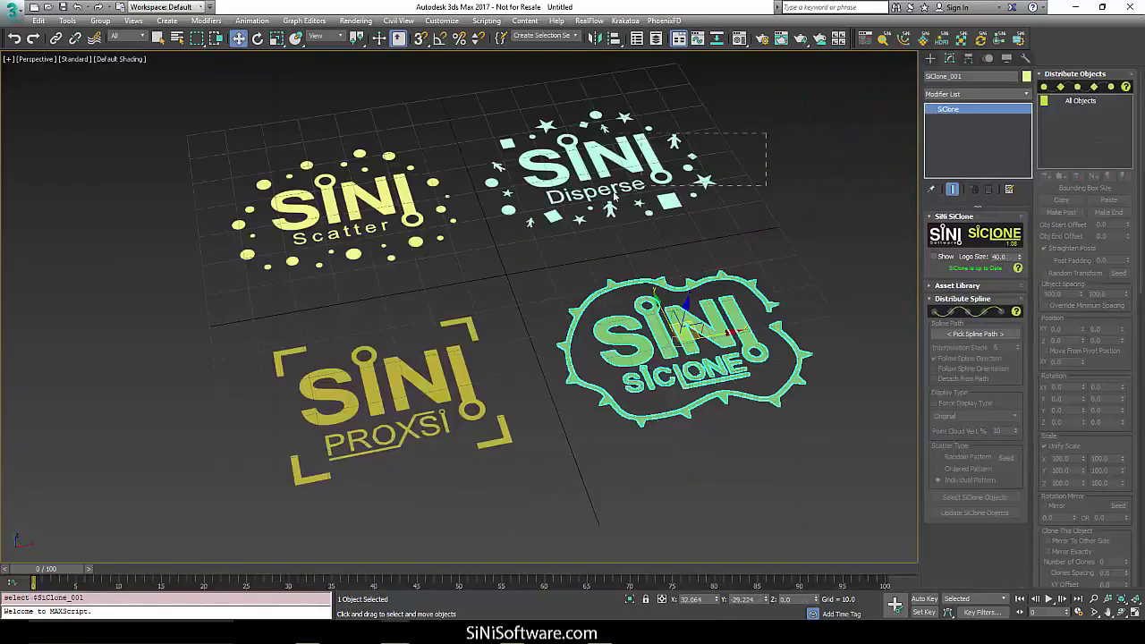
Select Disperse_001, switch to the landscape scene, and brush a foreground cluster with Painter.
left_click(614, 198)
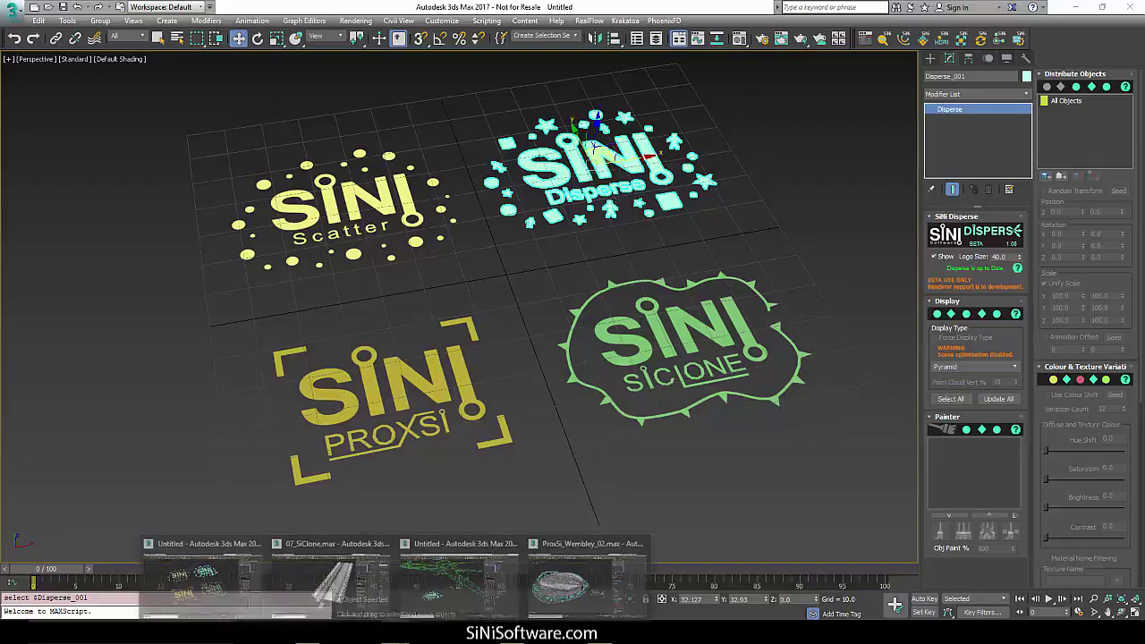
left_click(437, 579)
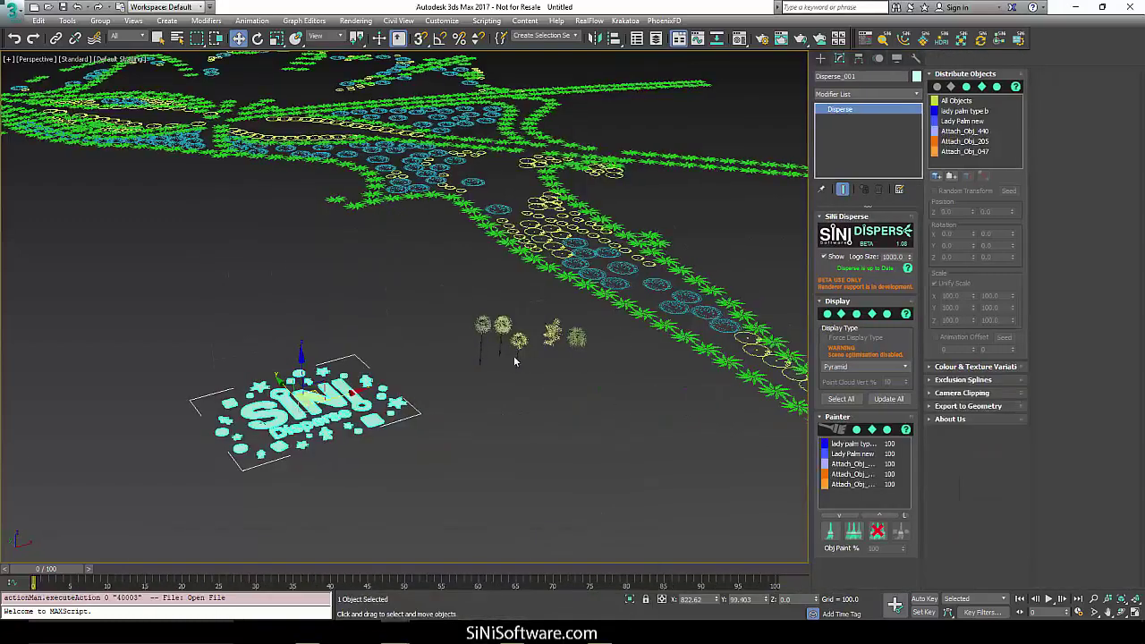
middle_click_drag(613, 358, 601, 350)
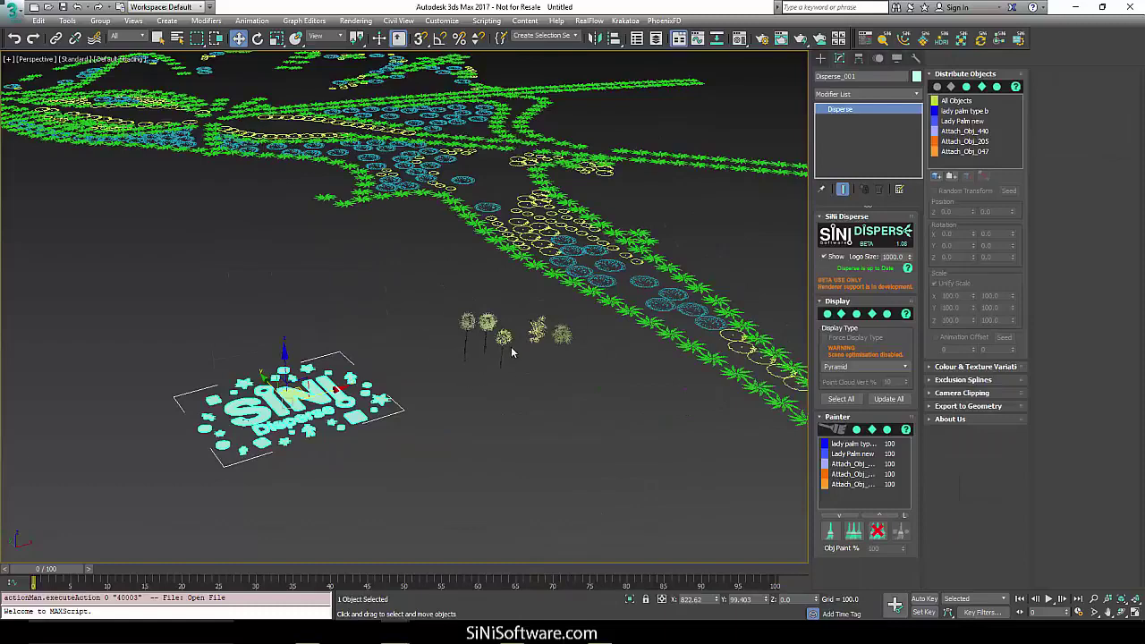
left_click(854, 531)
mouse_move(615, 464)
left_mouse_down()
mouse_move(537, 452)
mouse_move(465, 483)
mouse_move(685, 497)
mouse_move(632, 466)
left_mouse_up()
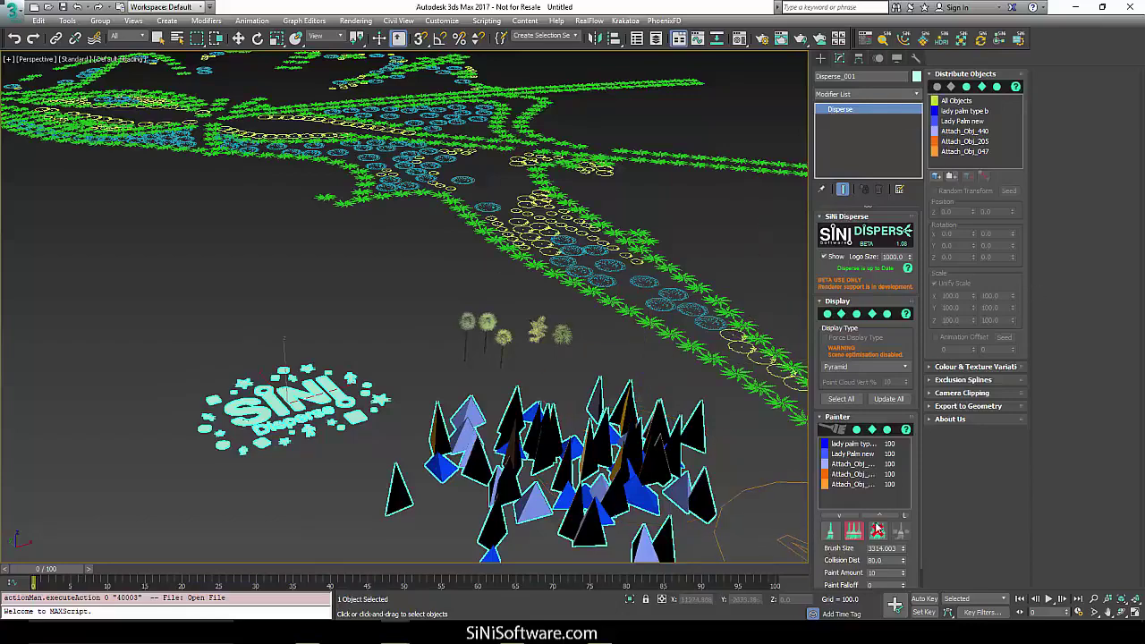
Replace the green palms across the scene with the three selected Attach_Obj objects.
left_click(863, 466)
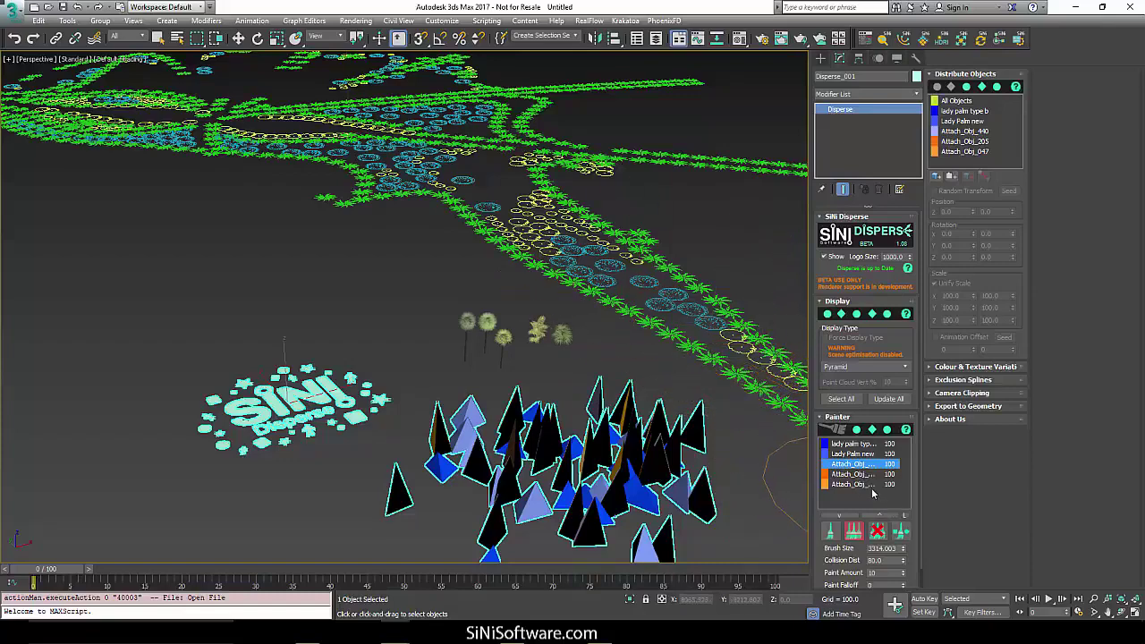
left_click(859, 484, "shift")
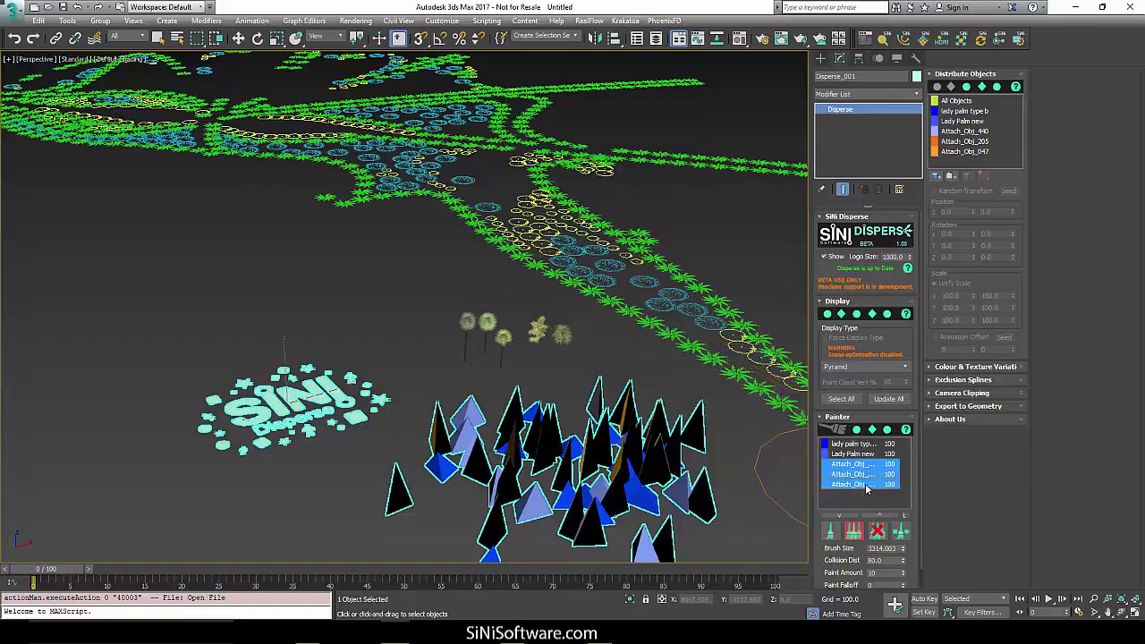
left_click(901, 532)
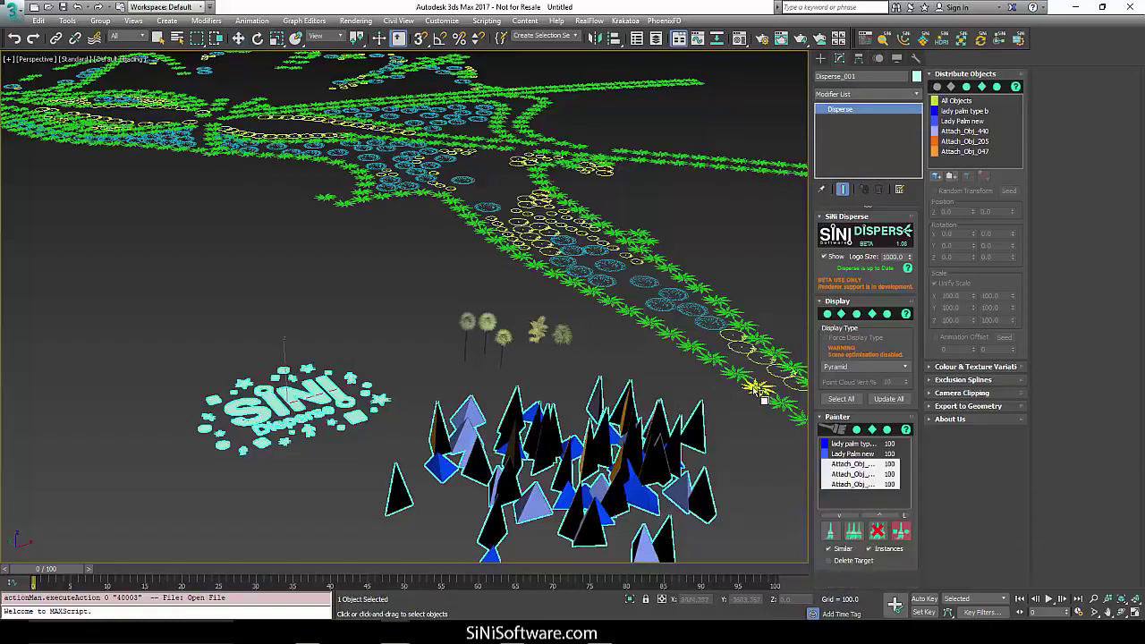
left_click(761, 396)
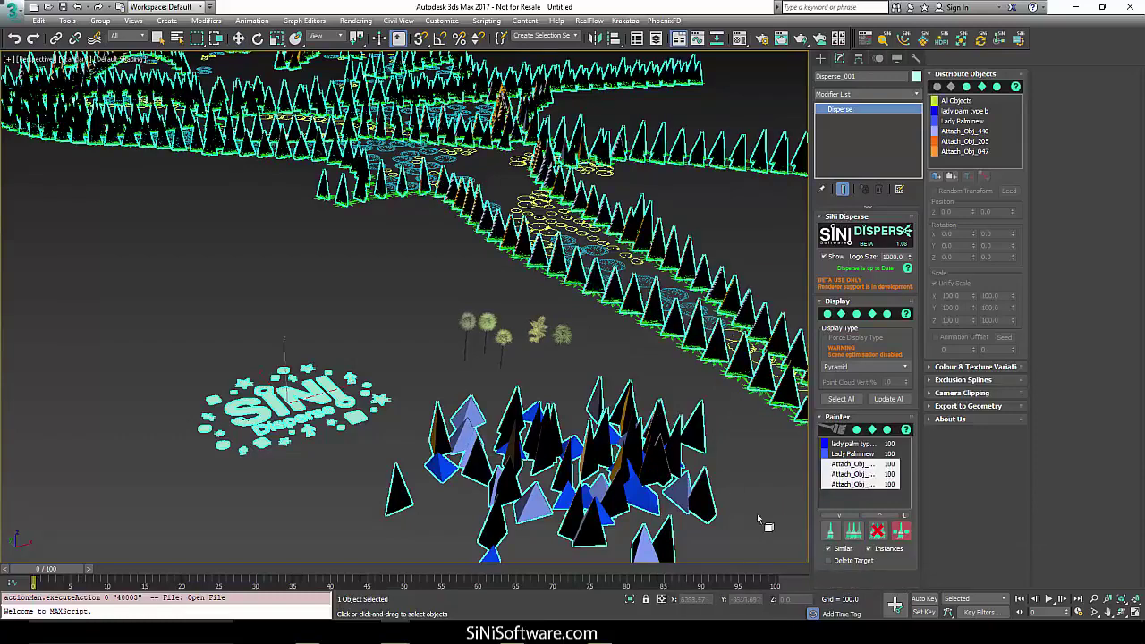
right_click(575, 356)
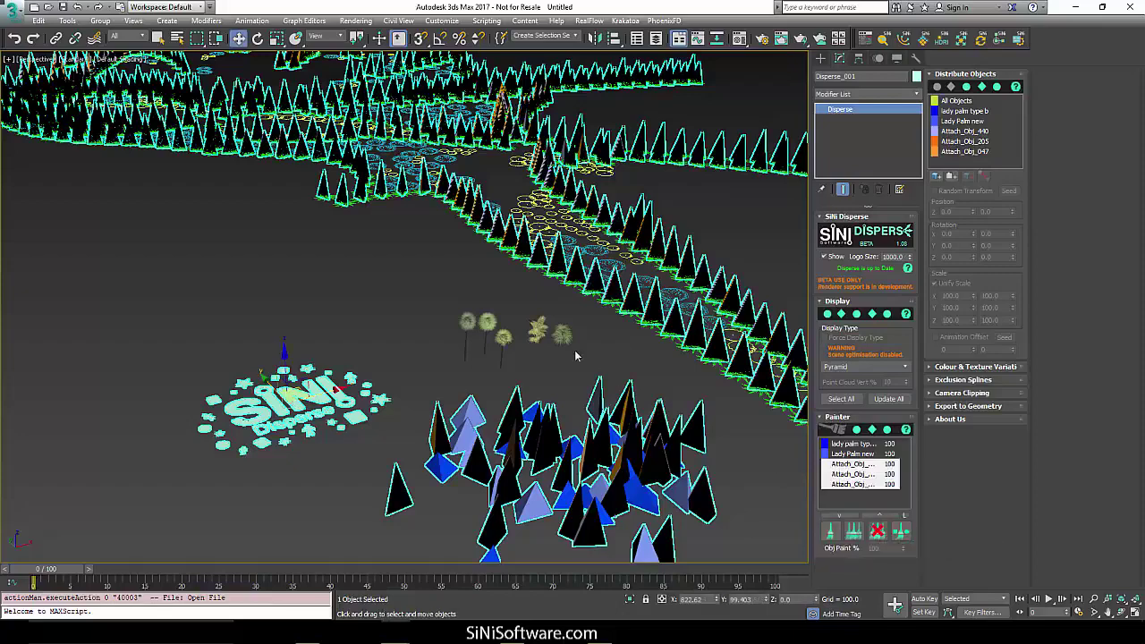
left_click(830, 531)
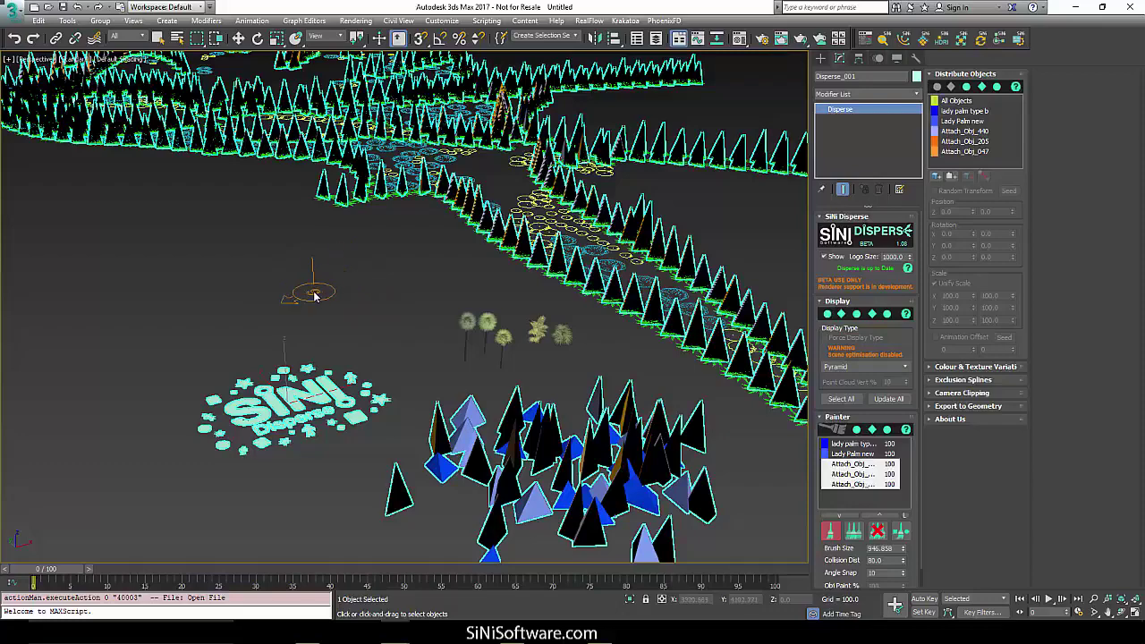
Paint an arc of objects, then erase most of the foreground cluster and road-edge objects.
mouse_move(313, 288)
left_mouse_down()
mouse_move(128, 317)
mouse_move(125, 426)
mouse_move(295, 465)
mouse_move(351, 544)
left_mouse_up()
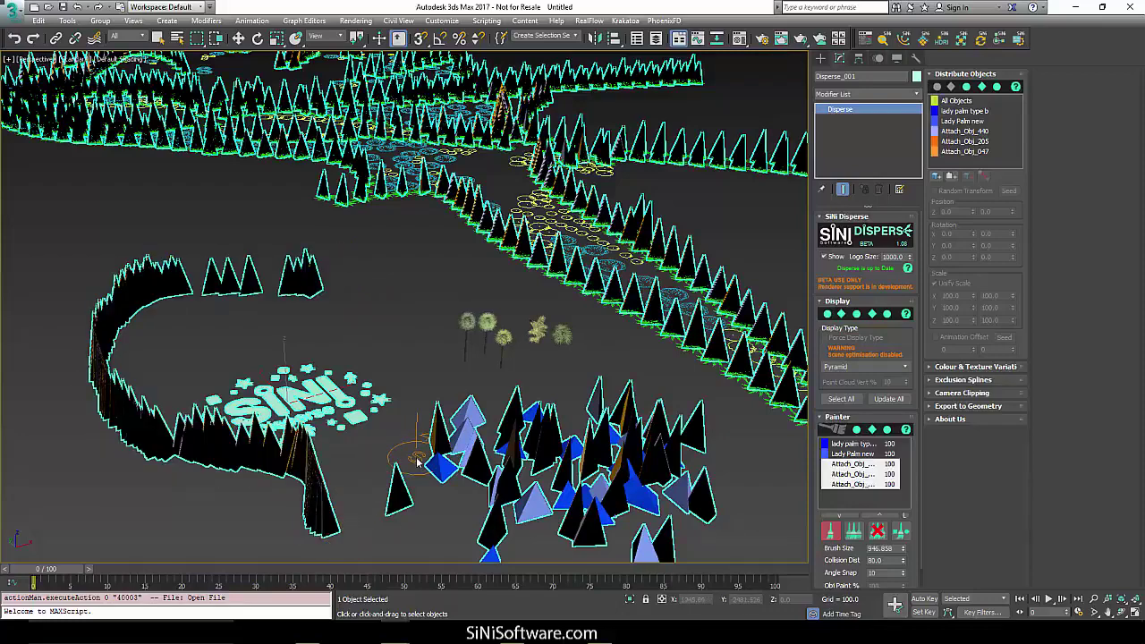
left_click(901, 530)
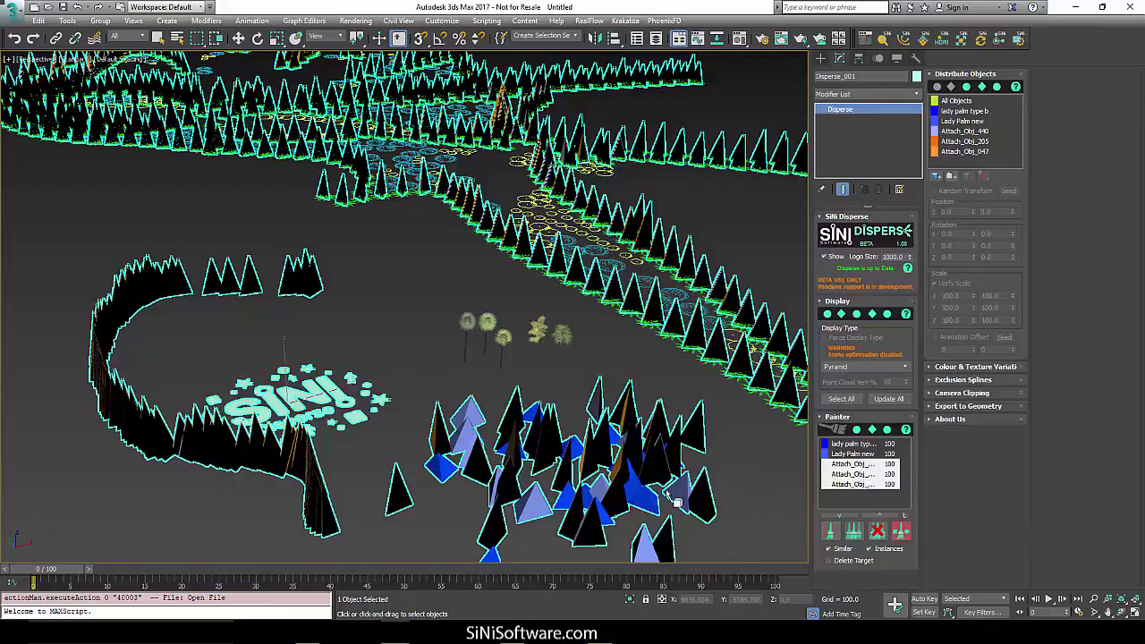
left_click(881, 534)
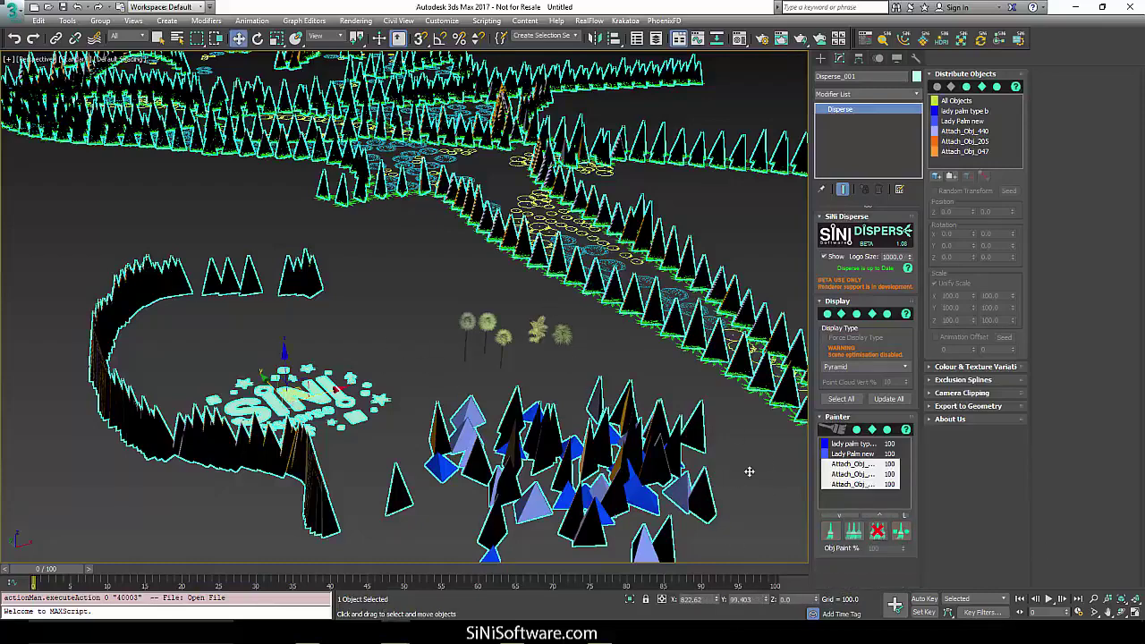
mouse_move(618, 393)
left_mouse_down()
mouse_move(501, 394)
mouse_move(647, 467)
left_mouse_up()
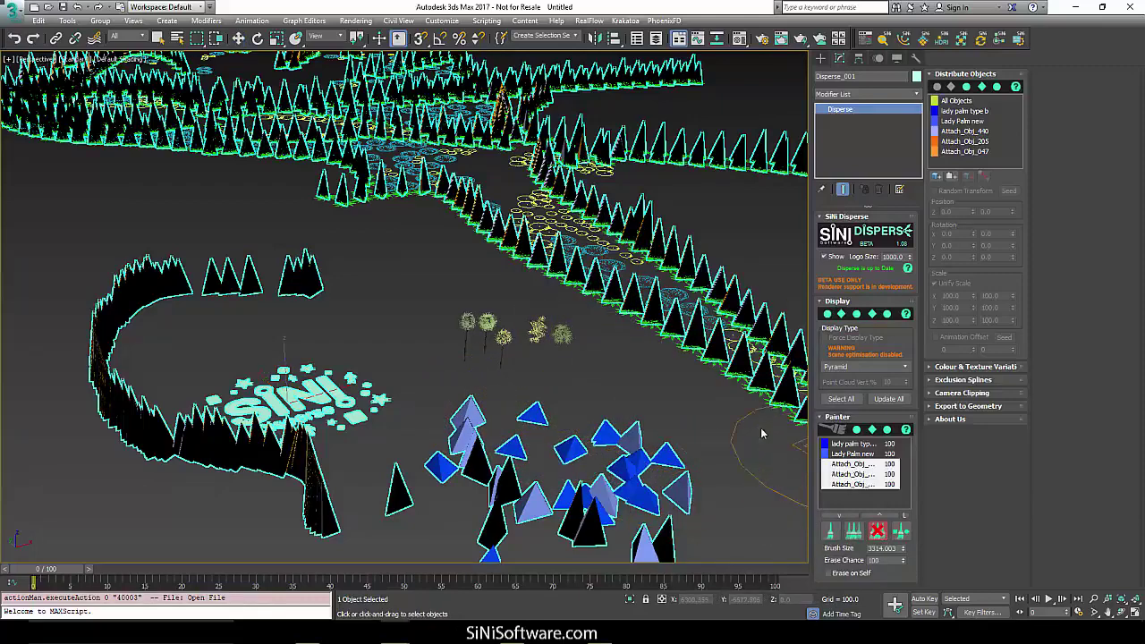
left_click_drag(689, 358, 631, 308)
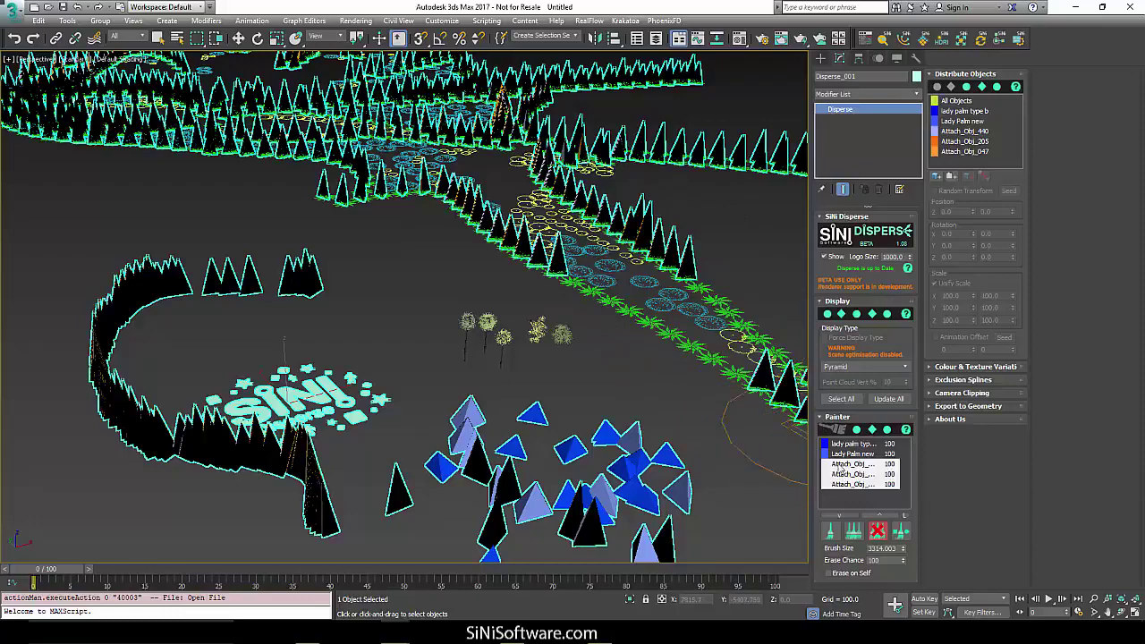
left_click(872, 467)
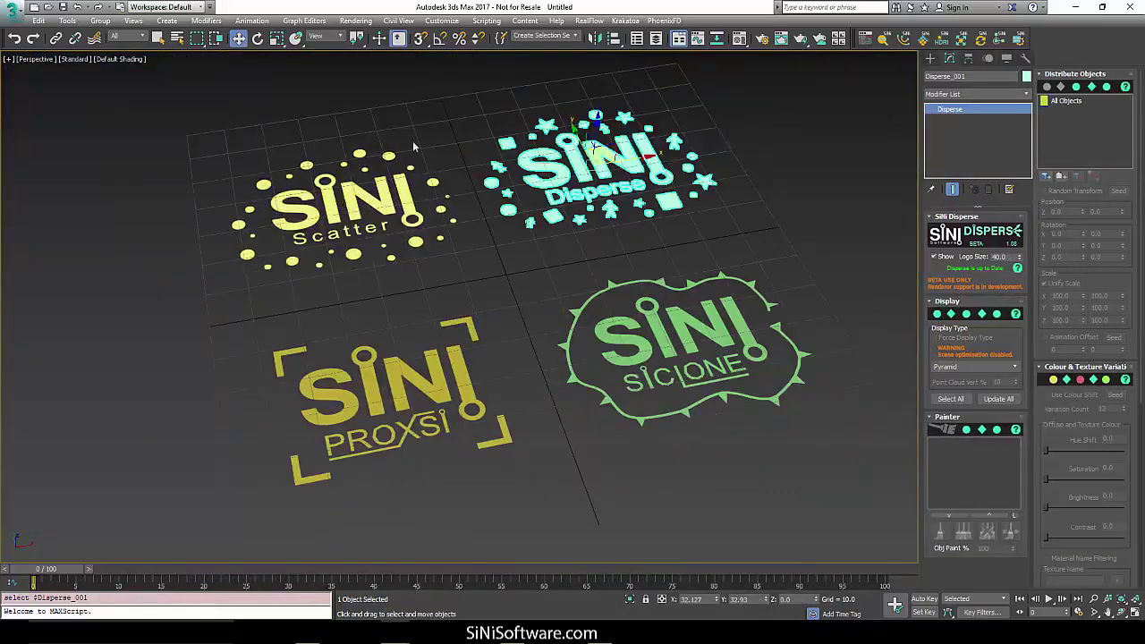
Select the Scatter logo object in the 3ds Max logos scene.
left_click(277, 233)
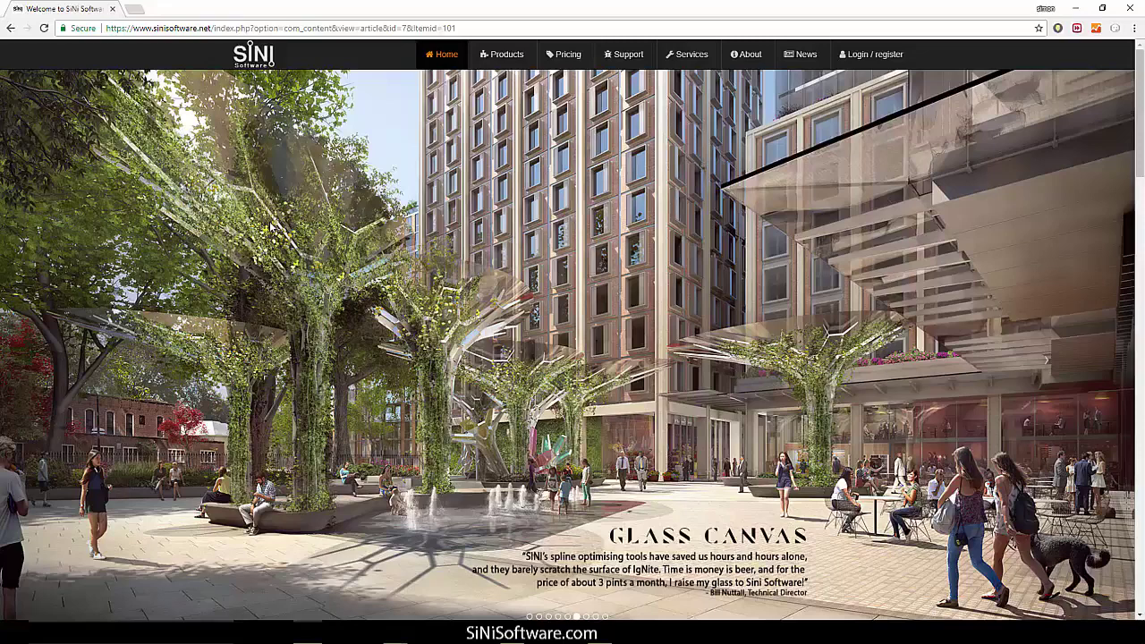
Go to Login / register and choose the Membership option under Register New User.
left_click(888, 61)
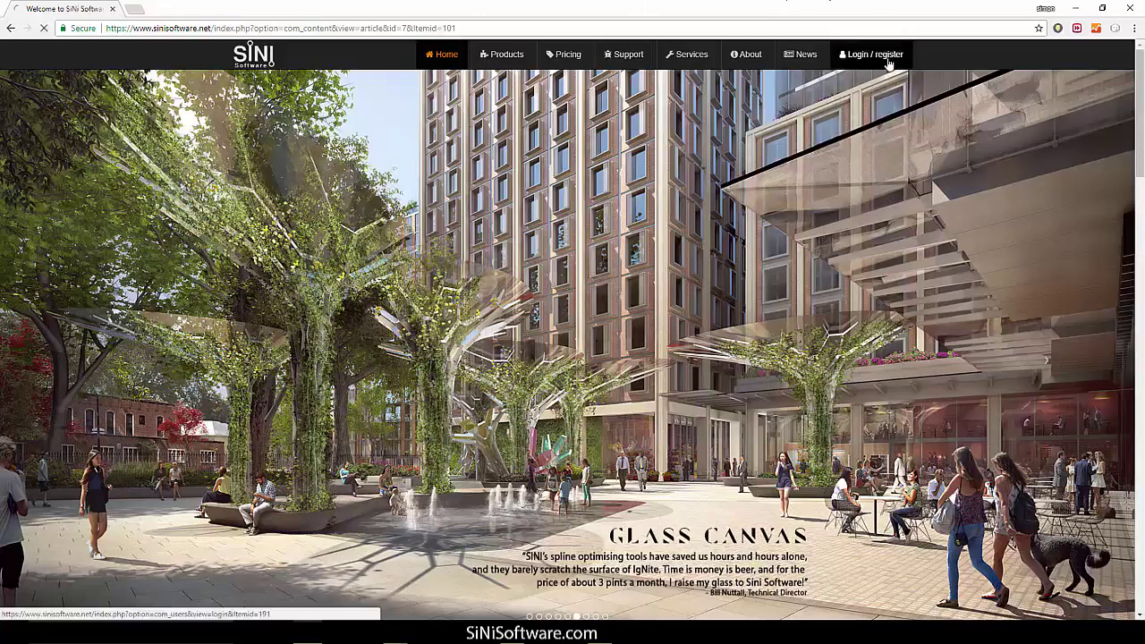
scroll(570, 370, "down", 2)
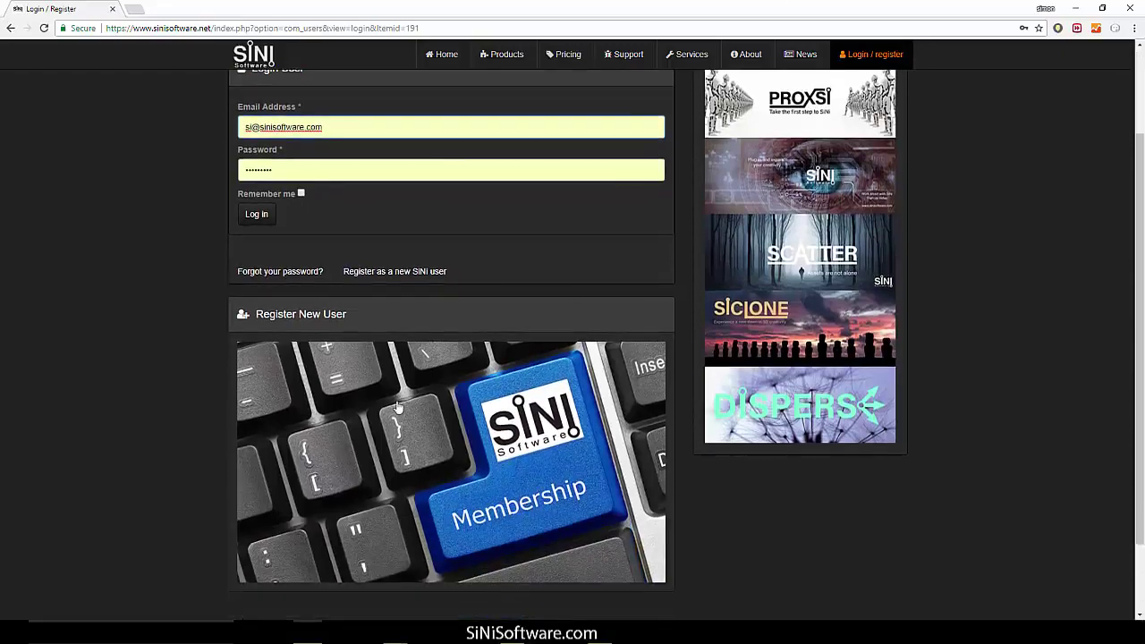
left_click(503, 434)
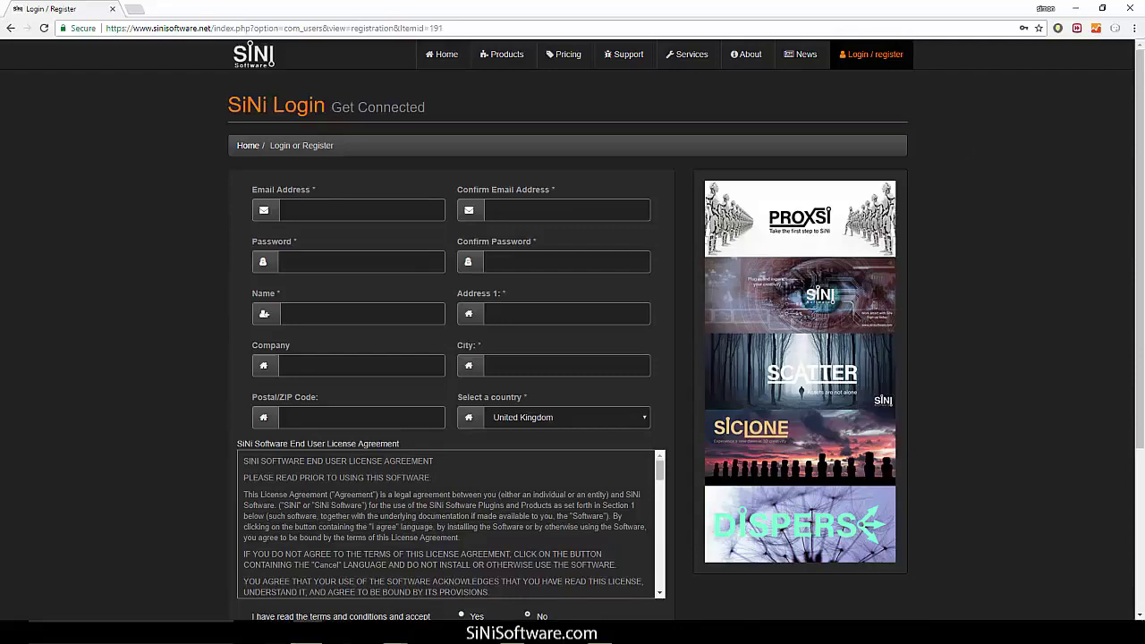
Return to the 07_SiClone.max window and open the SiNi ForenSic window, nudging it right.
mouse_move(307, 639)
mouse_move(395, 639)
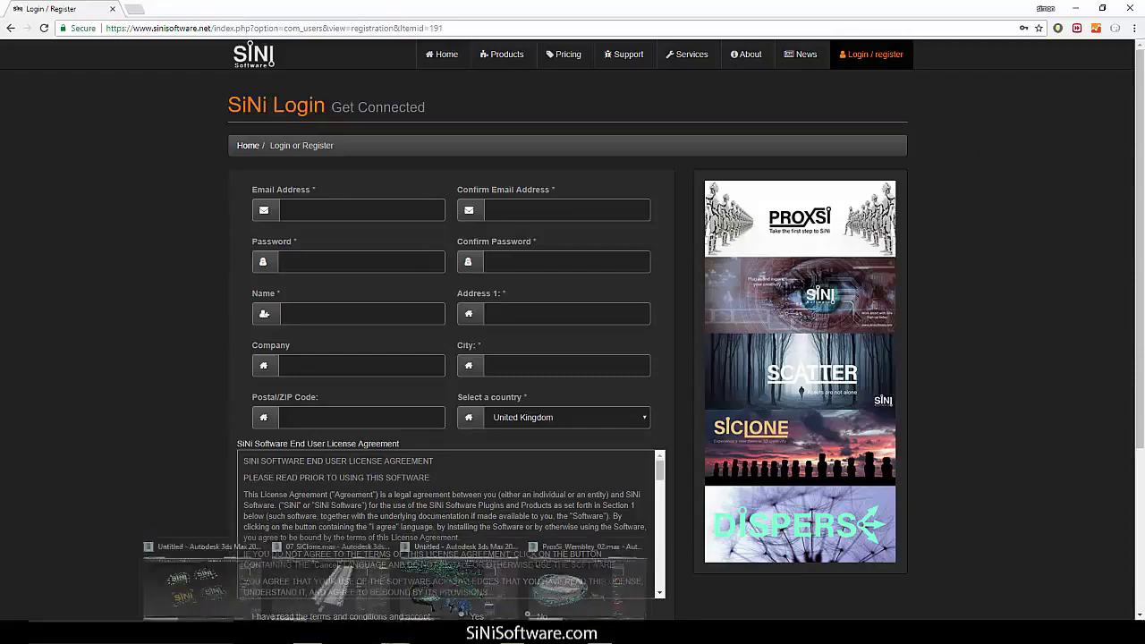
left_click(331, 577)
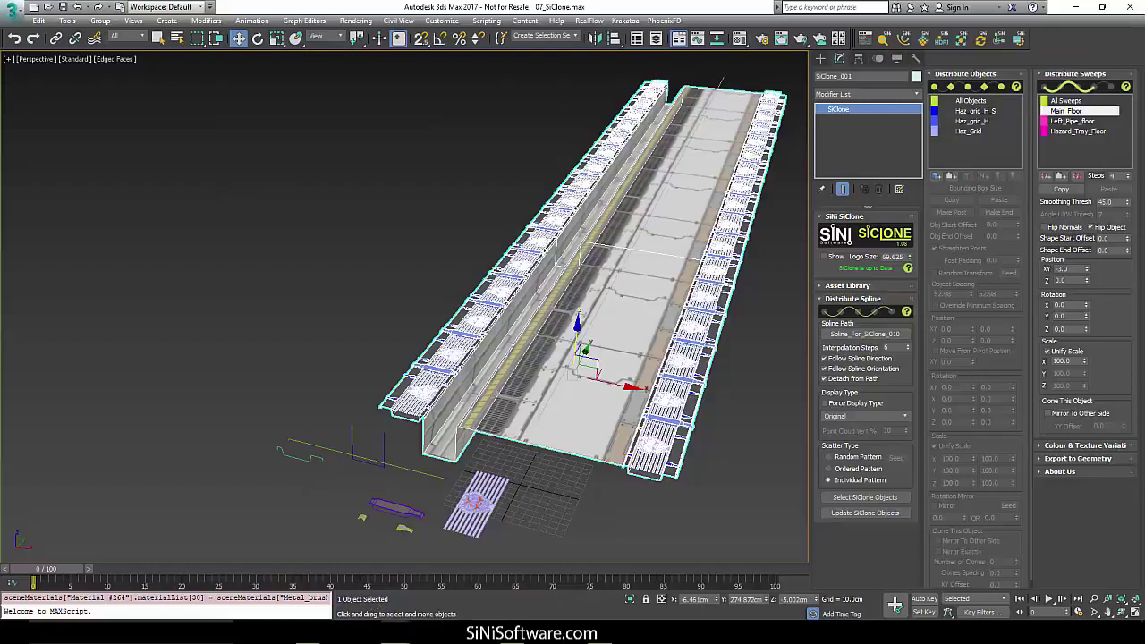
left_click(884, 41)
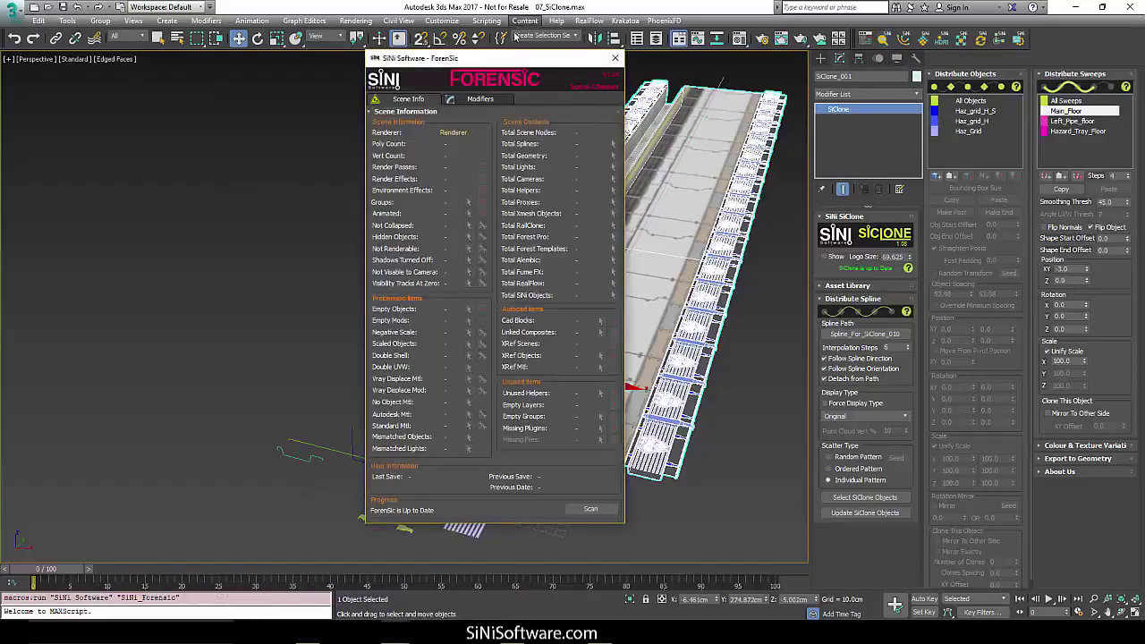
left_click_drag(527, 70, 501, 68)
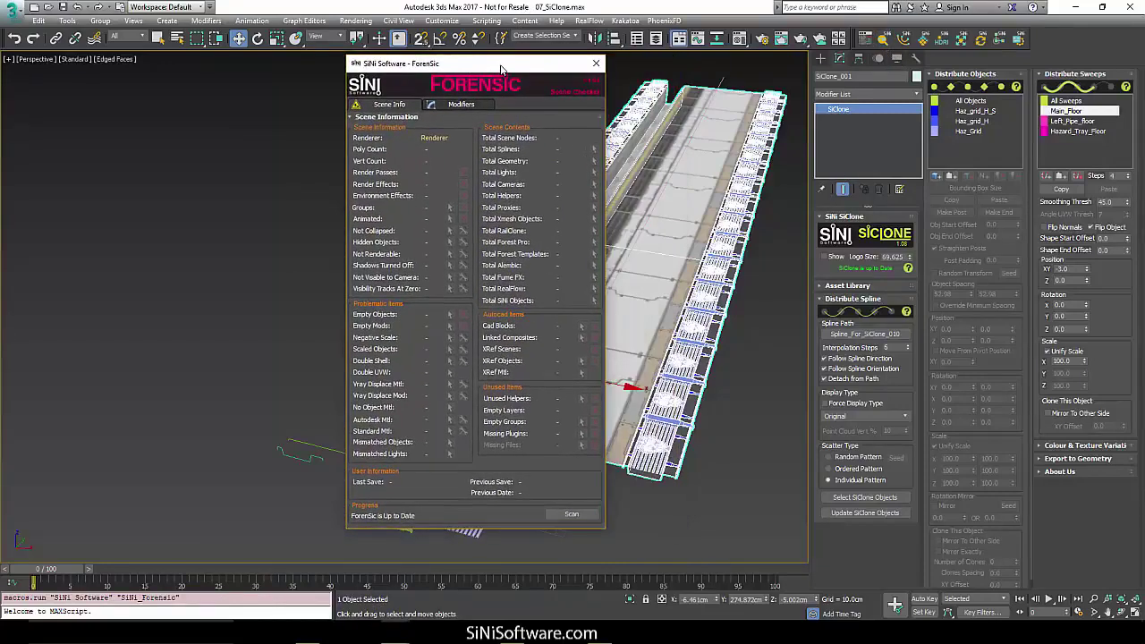